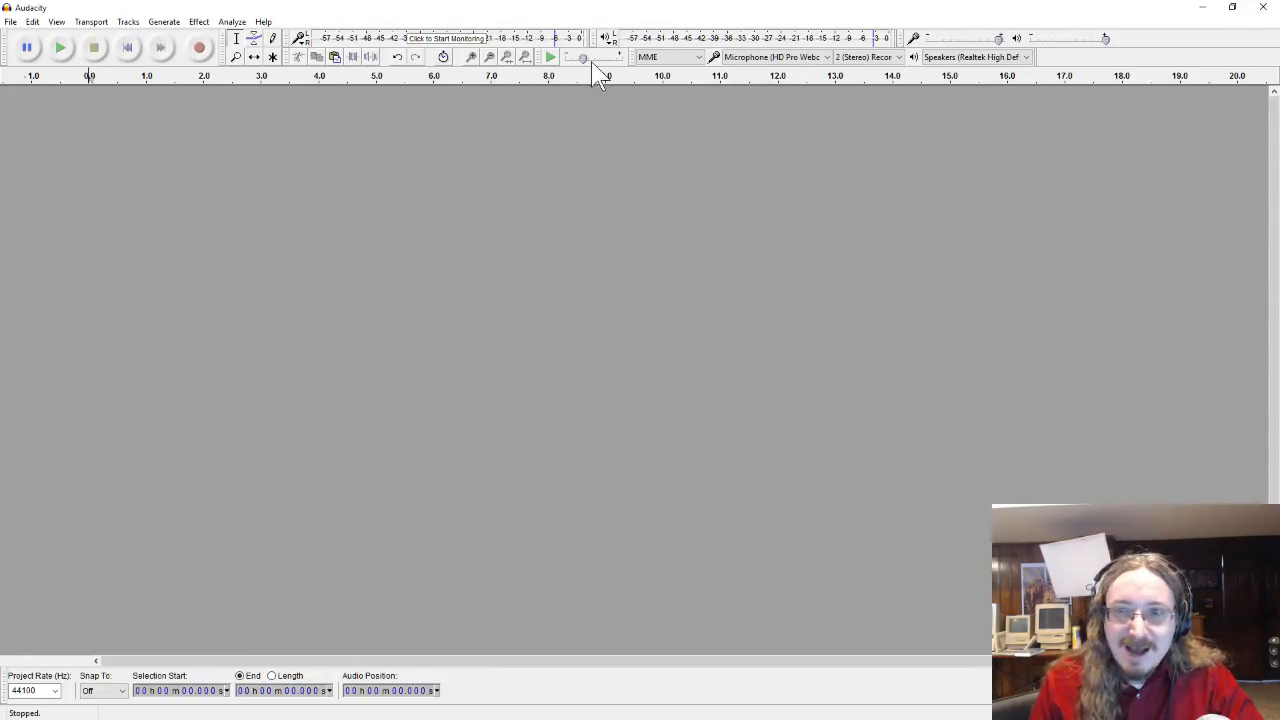
click(91, 21)
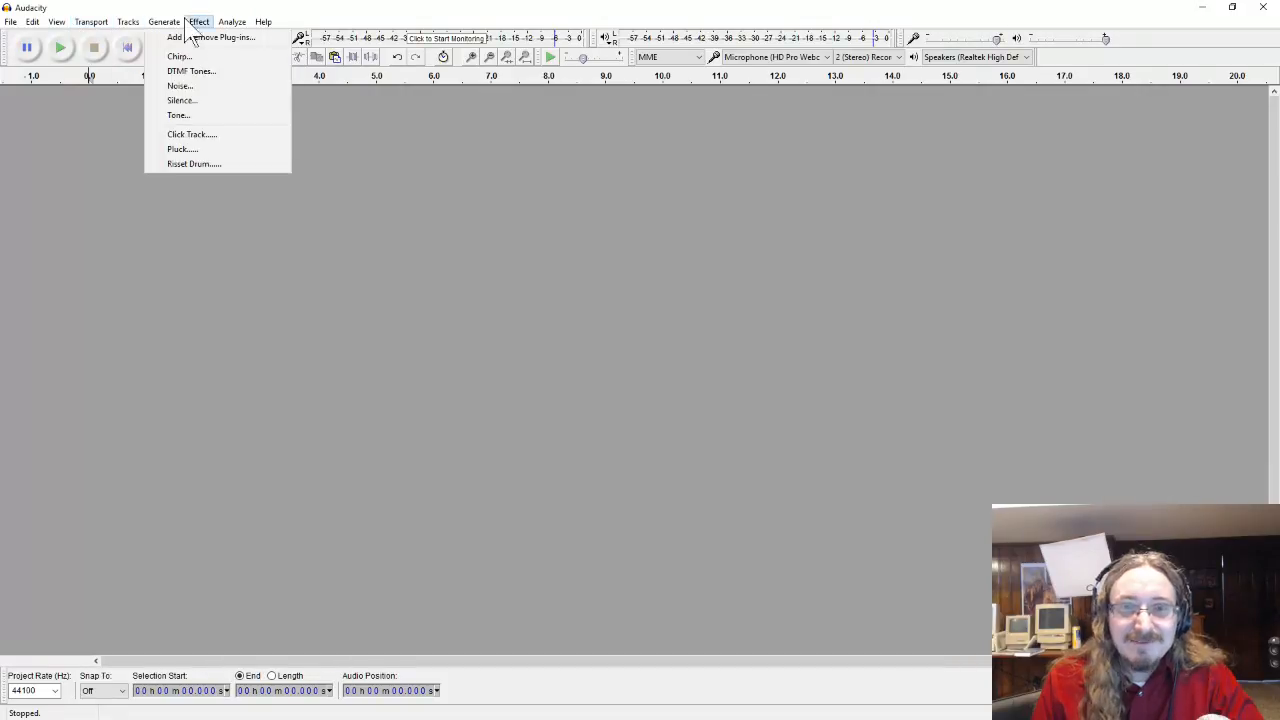
click(525, 202)
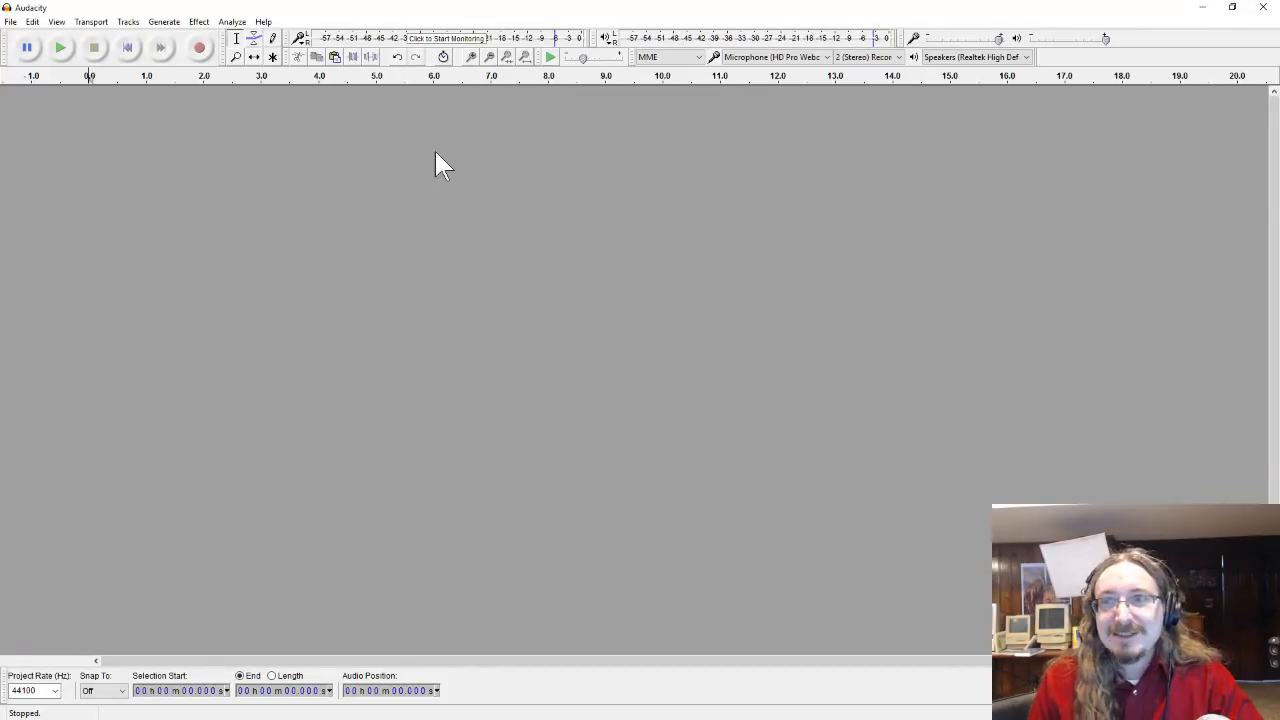
Step: Choose Microphone (HD Pro Webcam C920) as the recording device
click(826, 60)
click(789, 80)
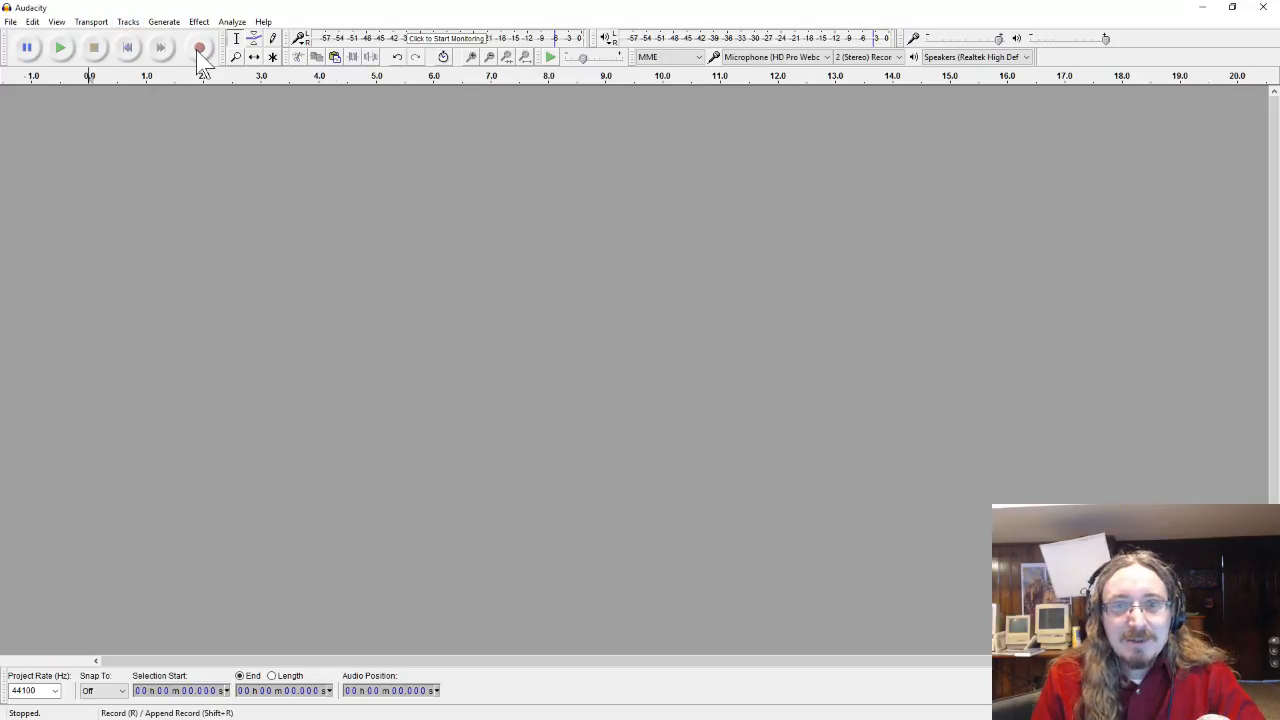
click(827, 58)
click(740, 80)
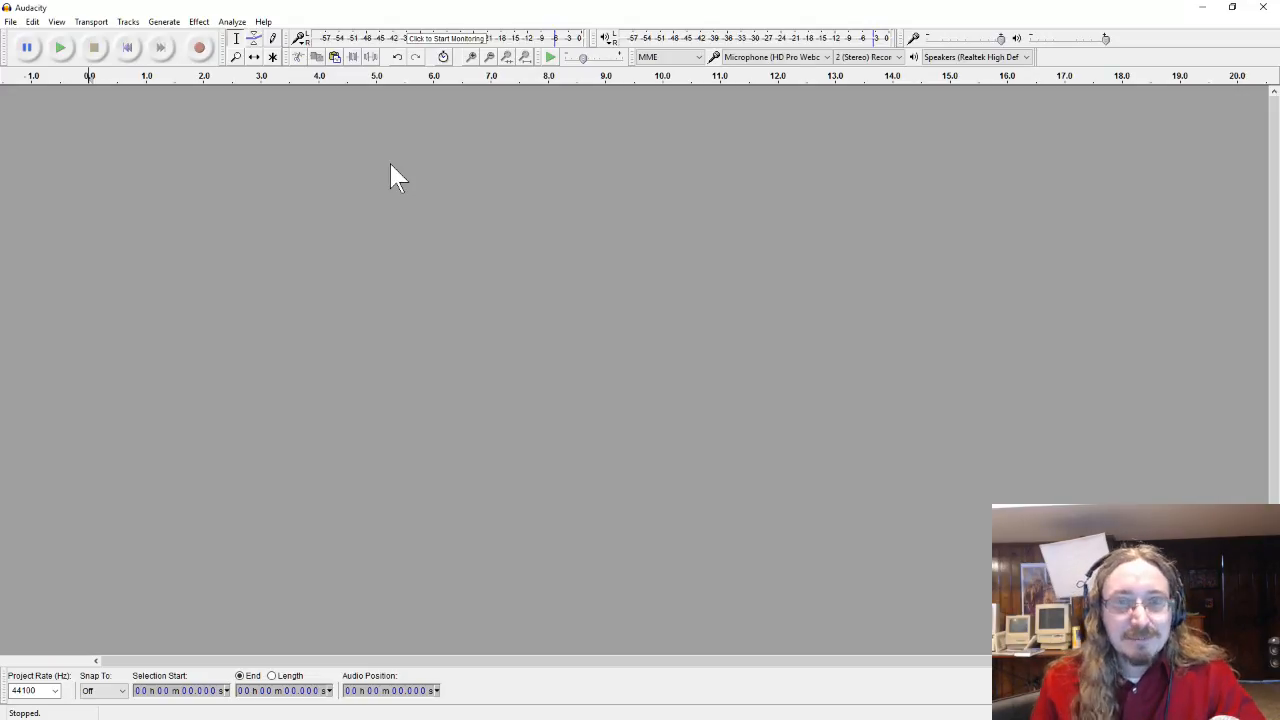
click(826, 58)
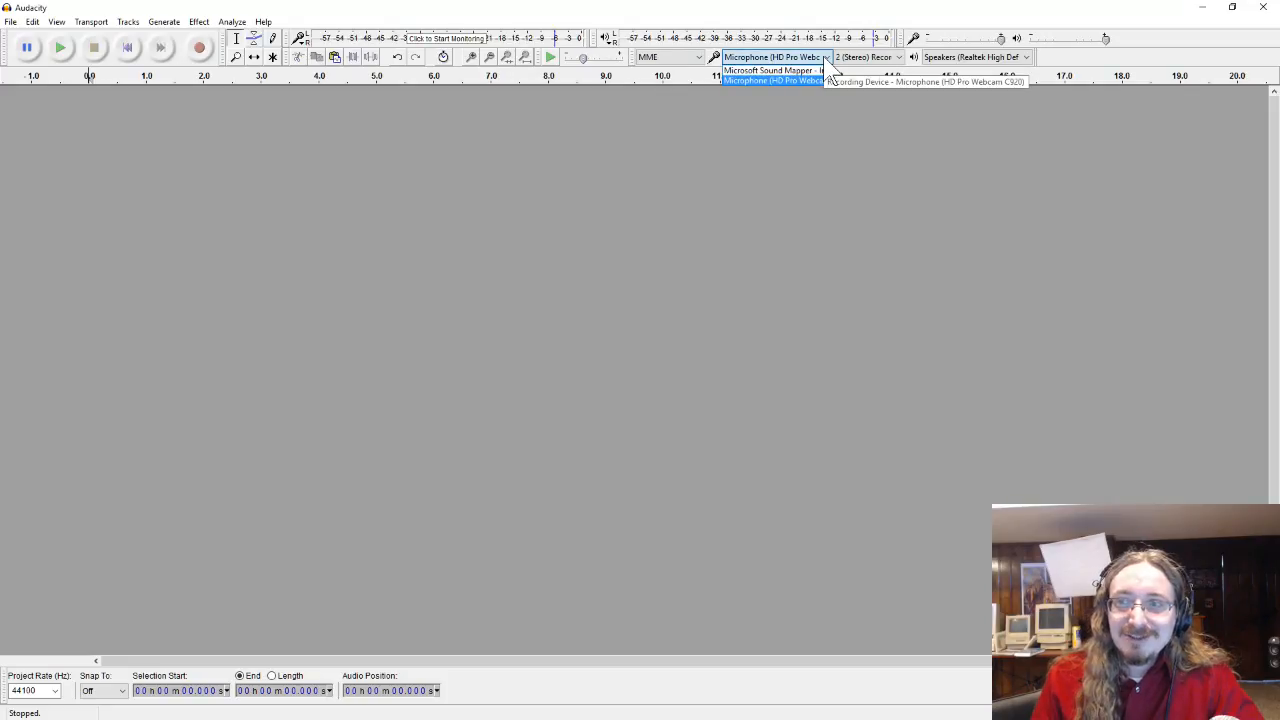
click(830, 75)
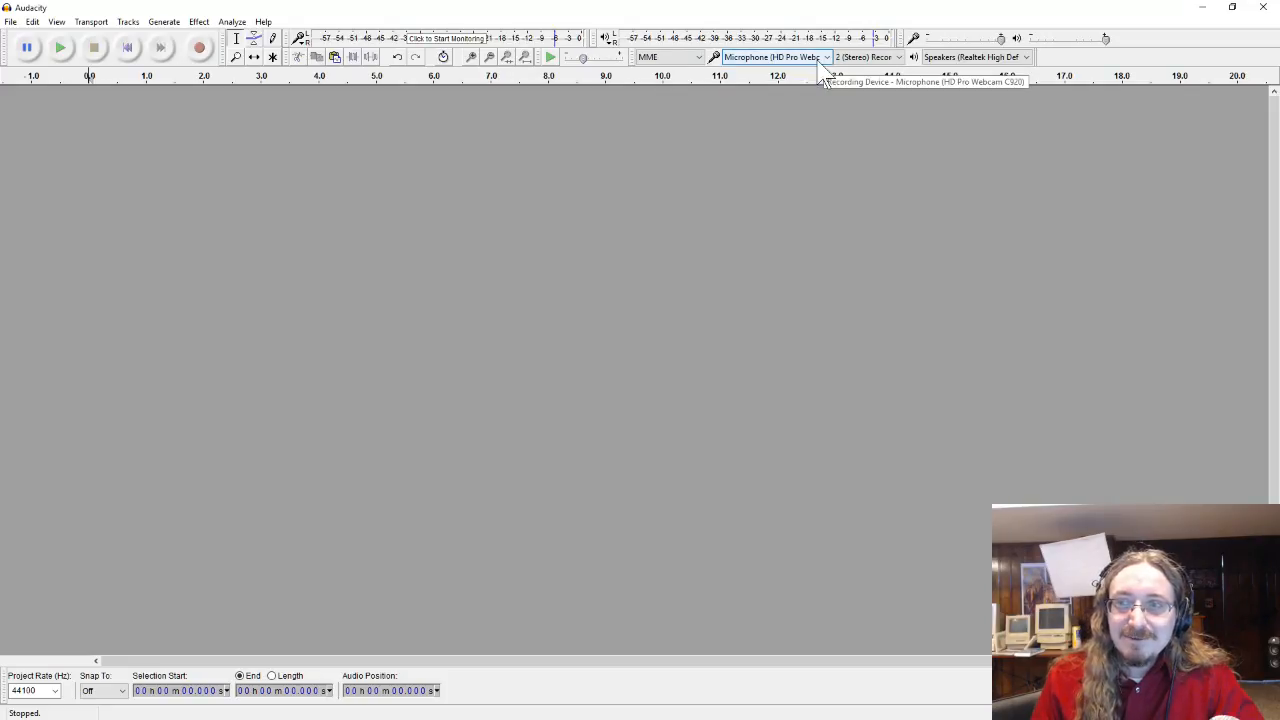
Step: Choose the Realtek High Definition speakers as the playback device
click(1026, 57)
click(970, 67)
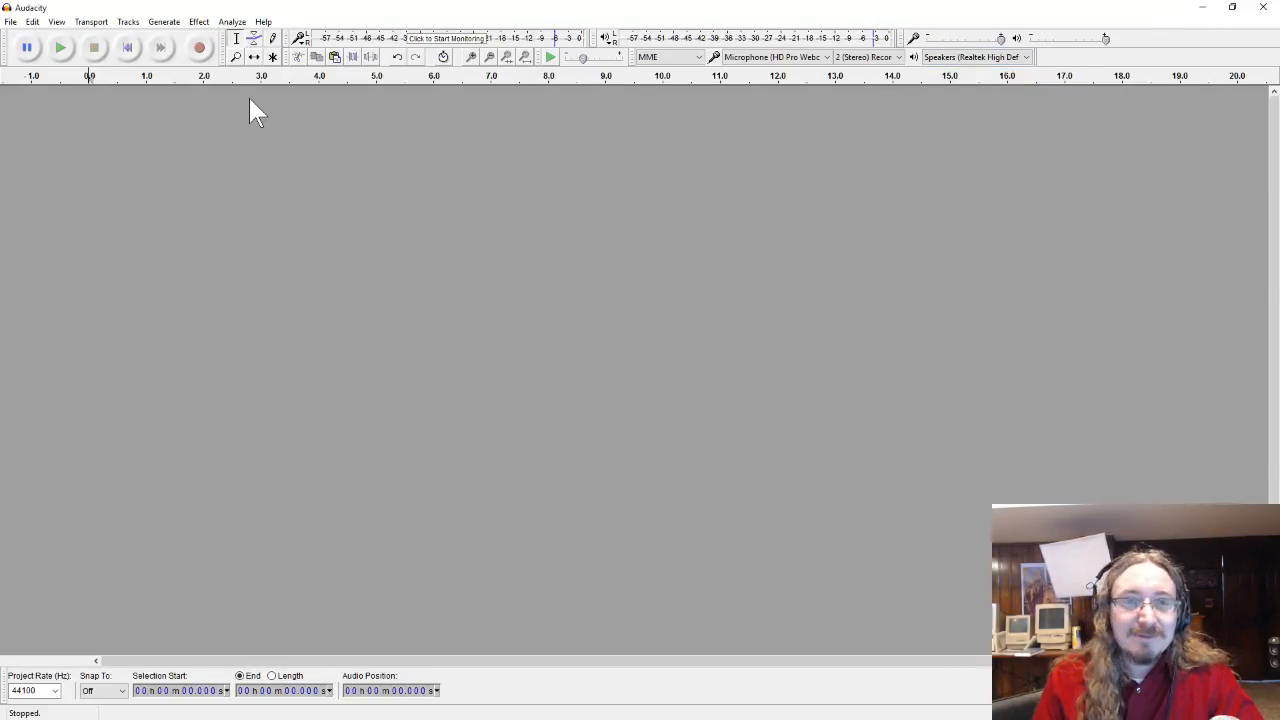
click(1026, 57)
click(1026, 58)
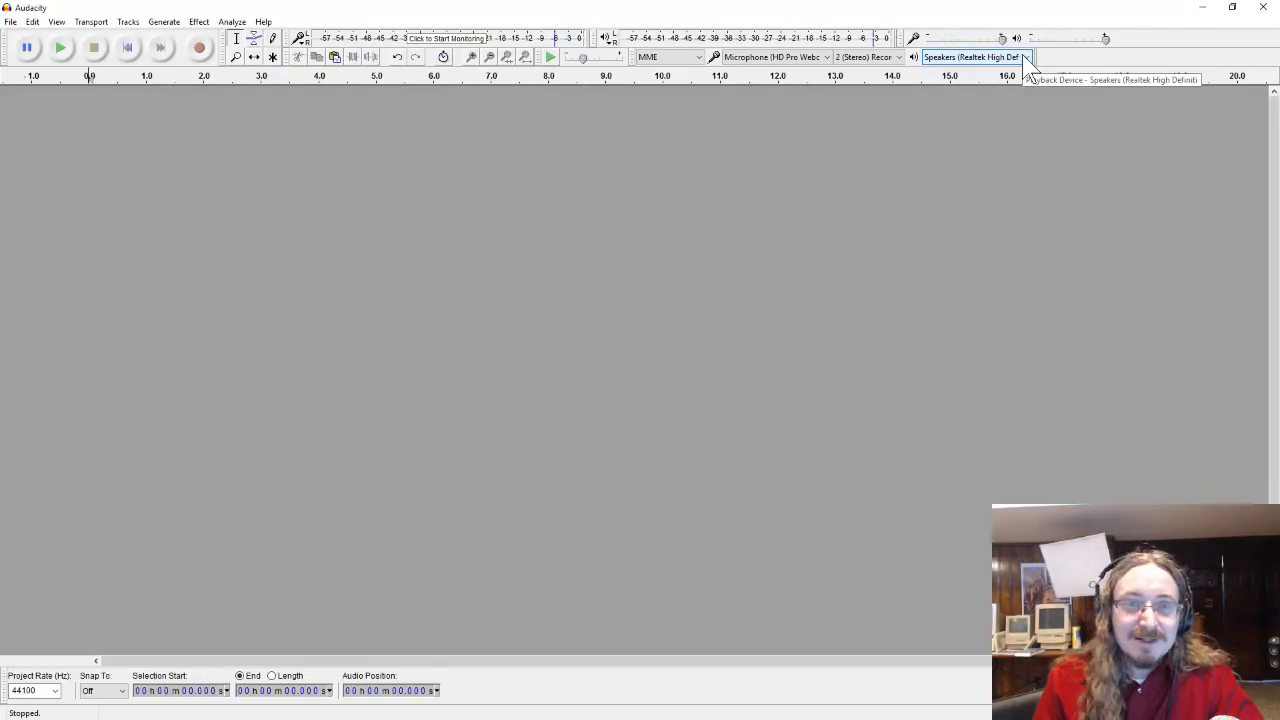
Step: Record a stereo voice clip about 5.5 seconds long on a new track and stop the recording
click(200, 48)
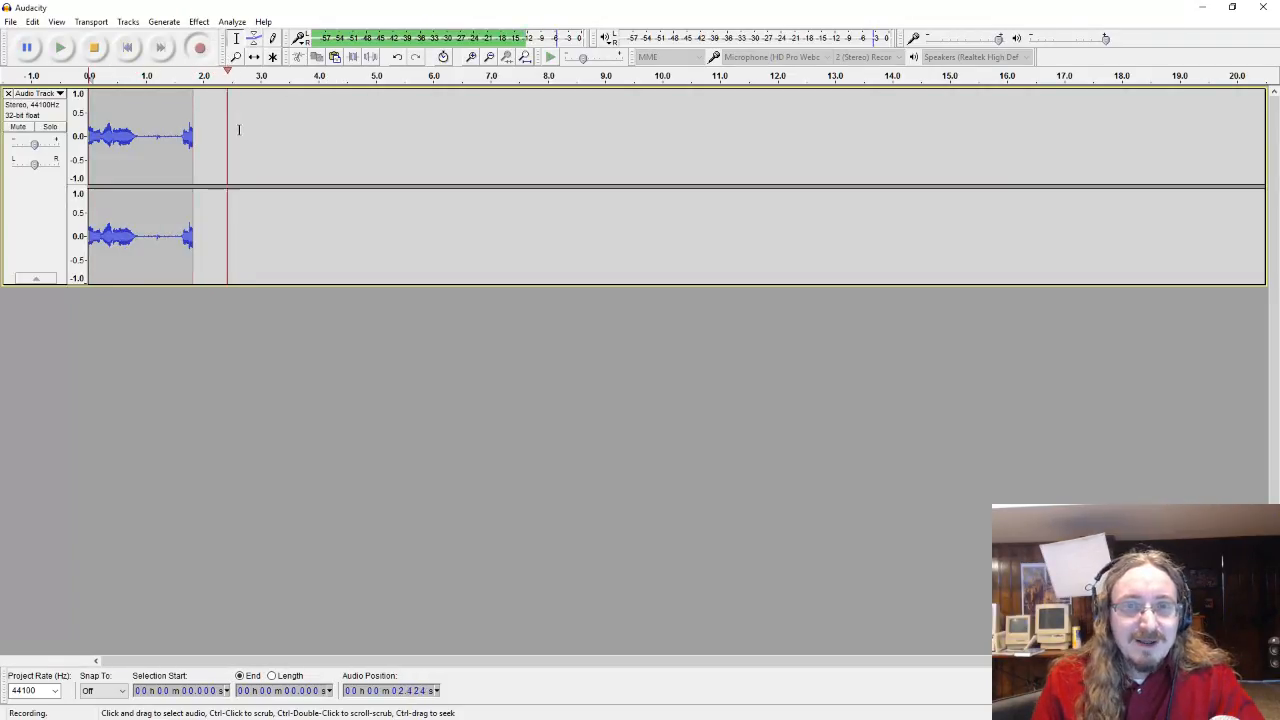
click(98, 46)
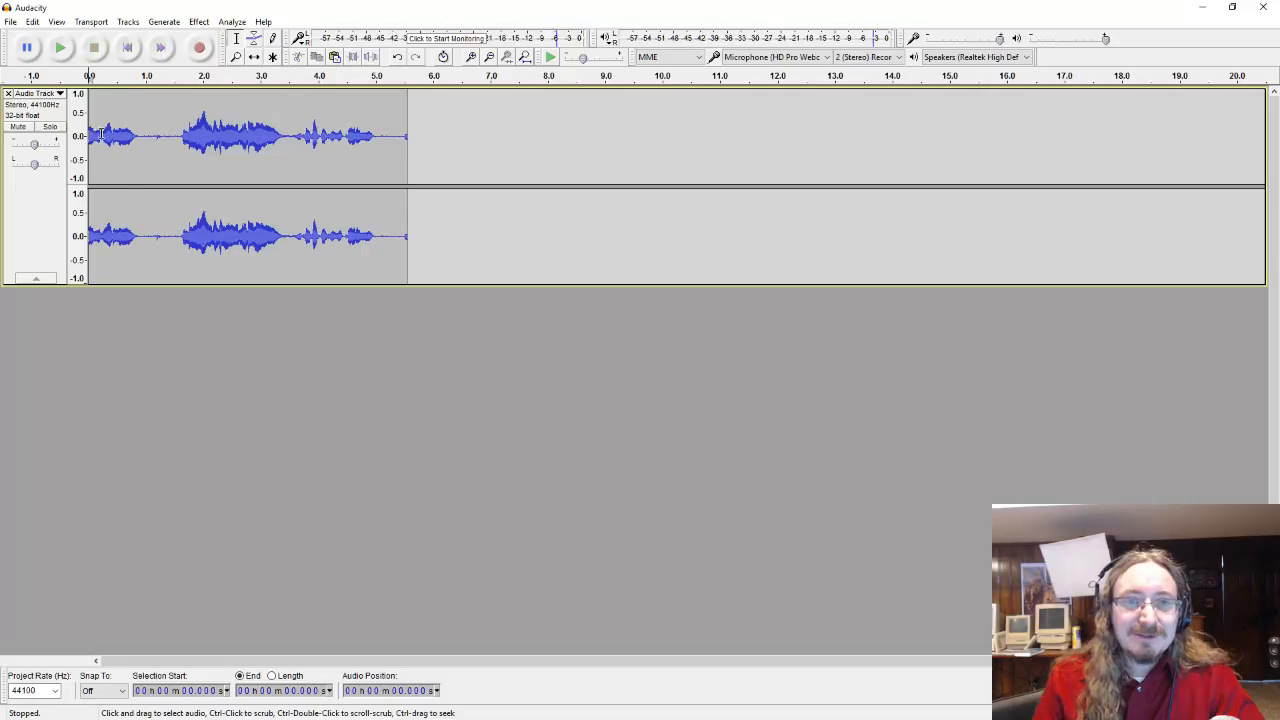
Step: Play back part of the recording from about 1.07 seconds and stop the playback
drag(103, 137, 205, 143)
click(253, 143)
drag(301, 144, 181, 149)
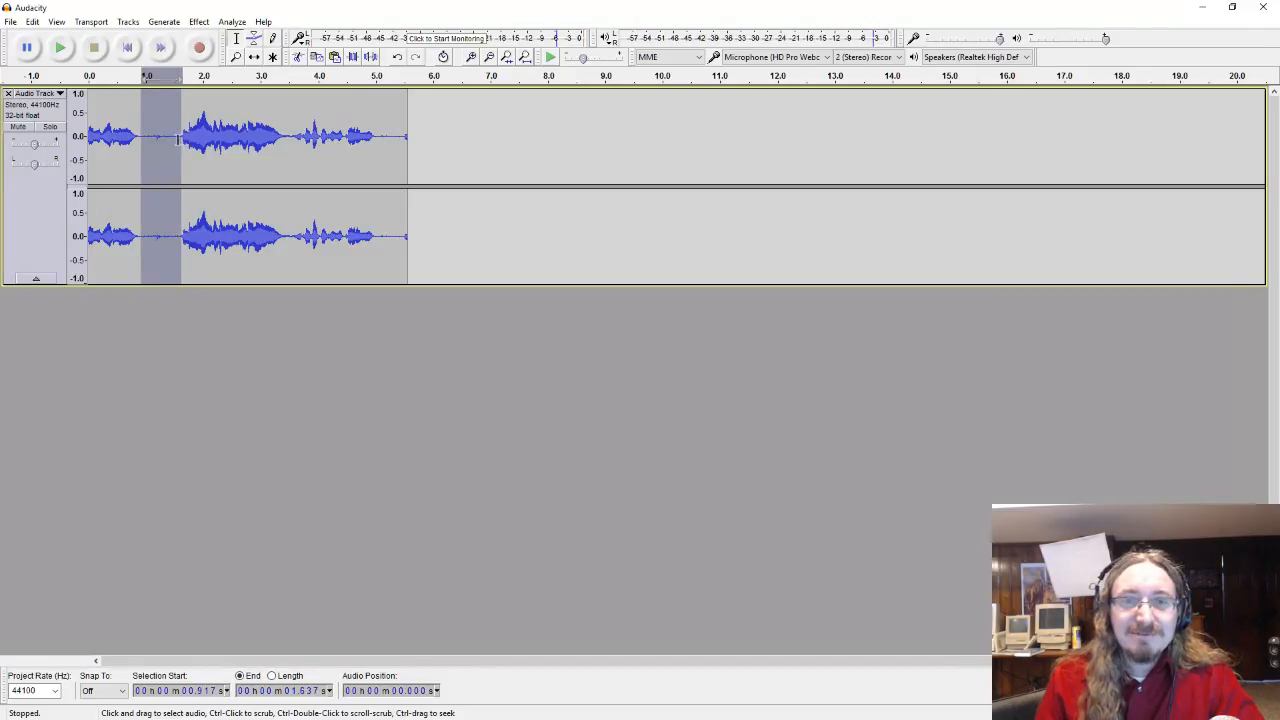
click(149, 140)
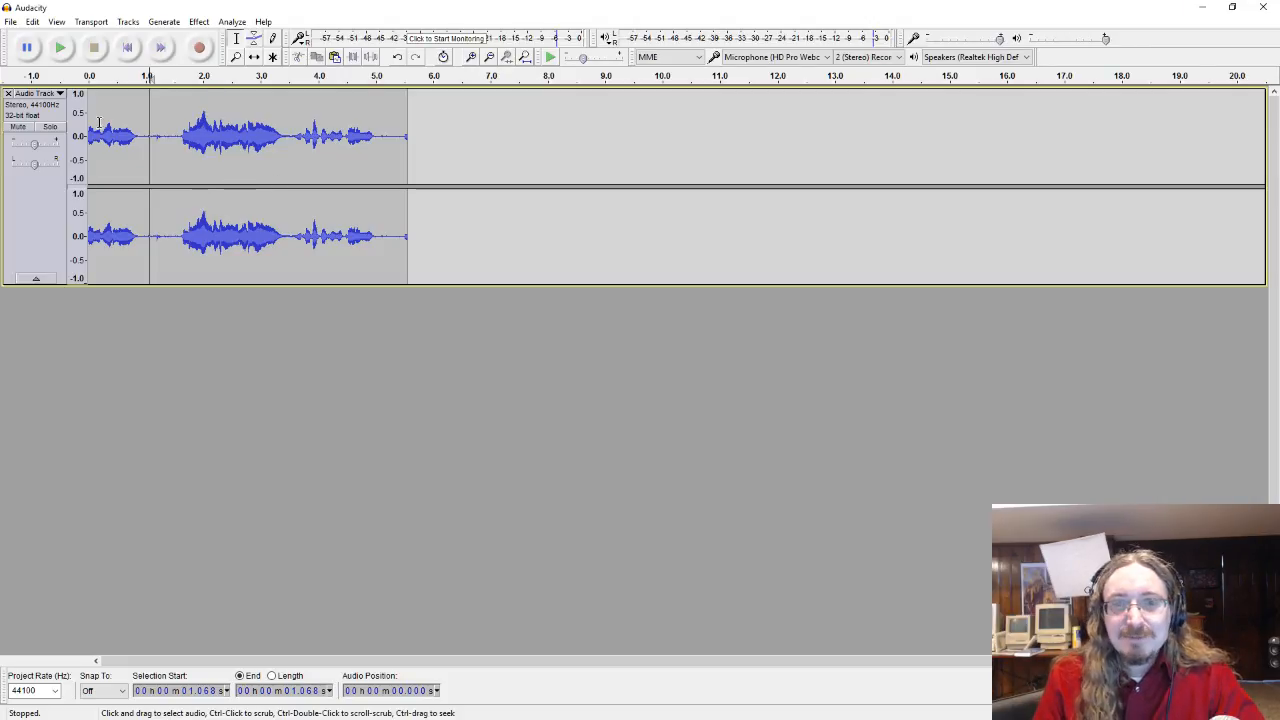
click(59, 48)
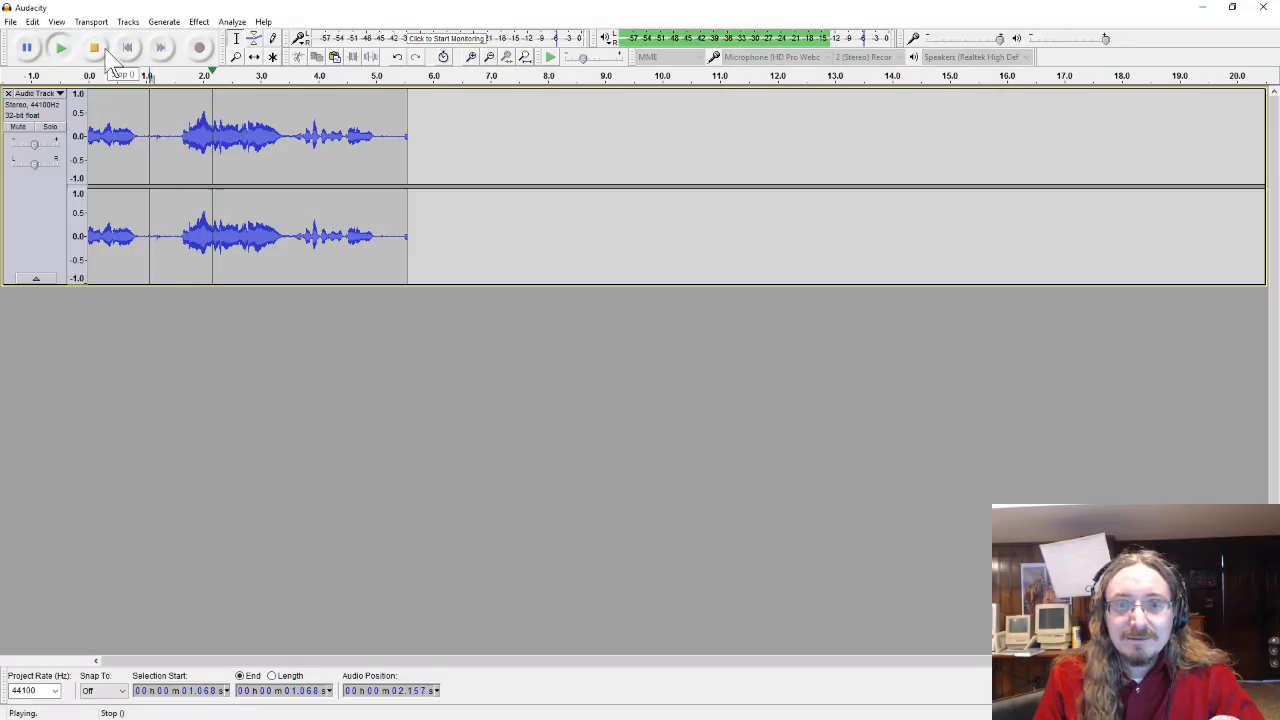
click(95, 50)
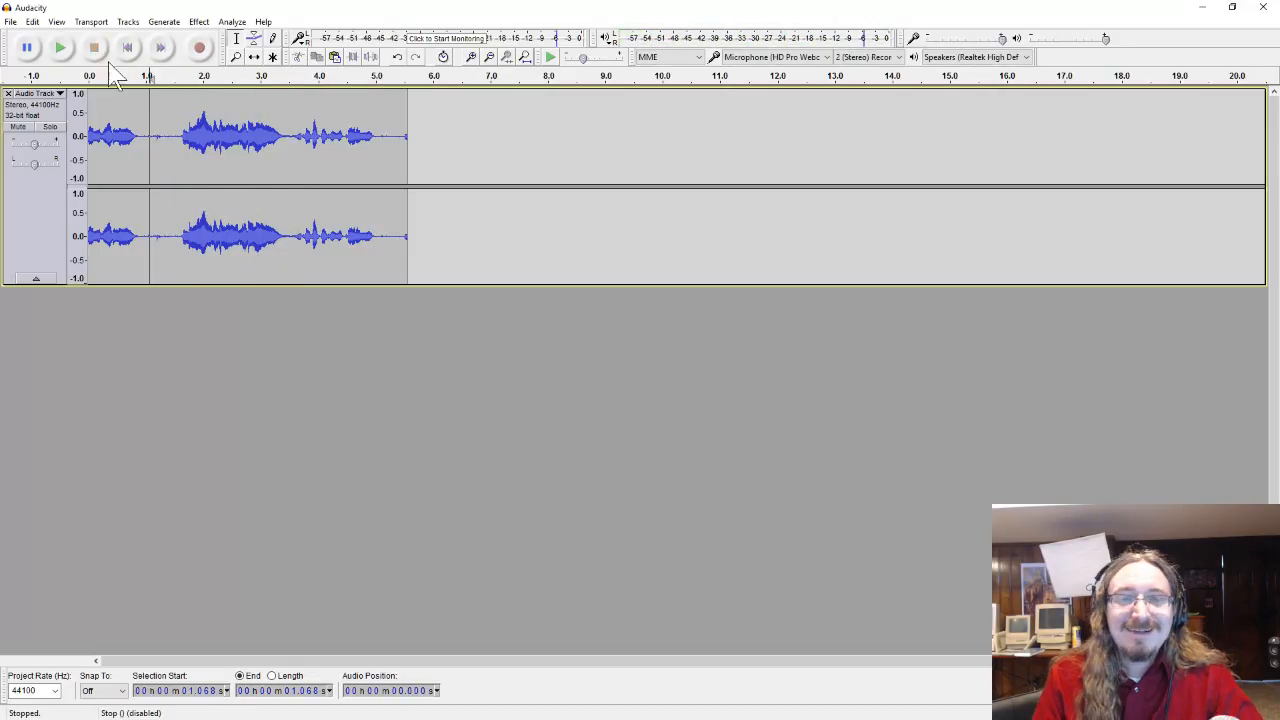
Step: Cut the opening sound of the recording, from the start to about 0.92 seconds
click(176, 140)
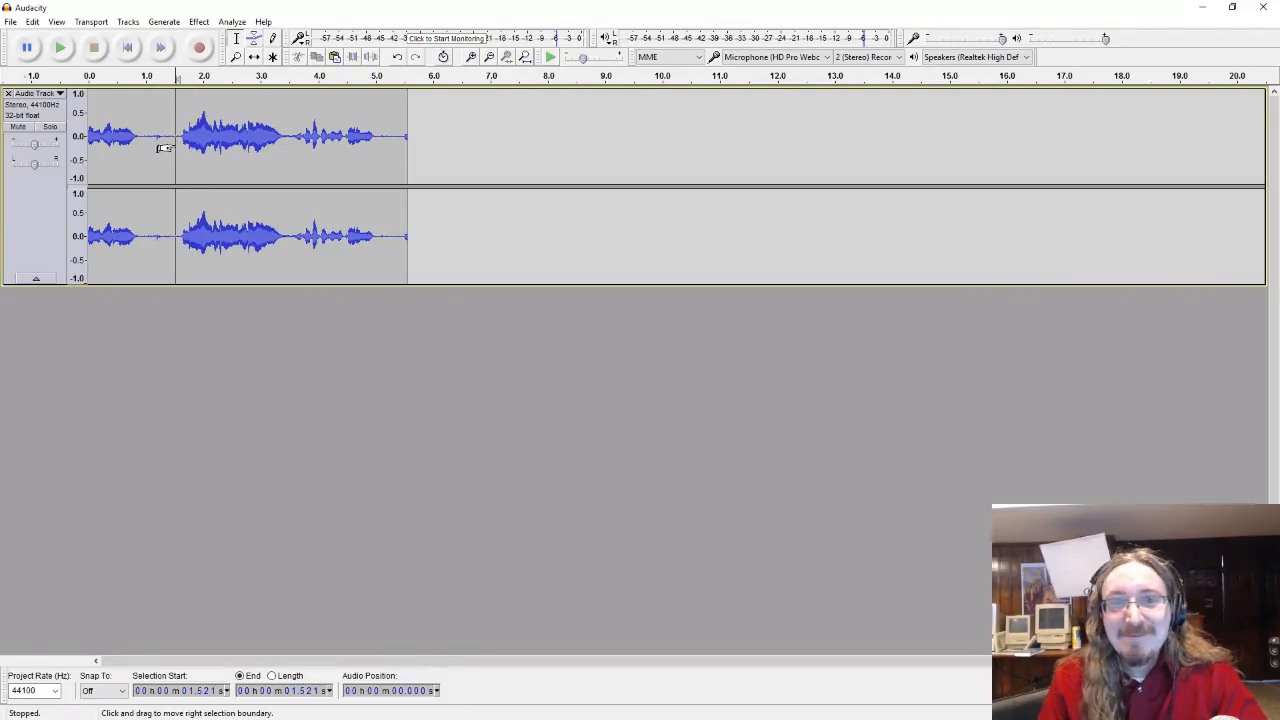
click(160, 132)
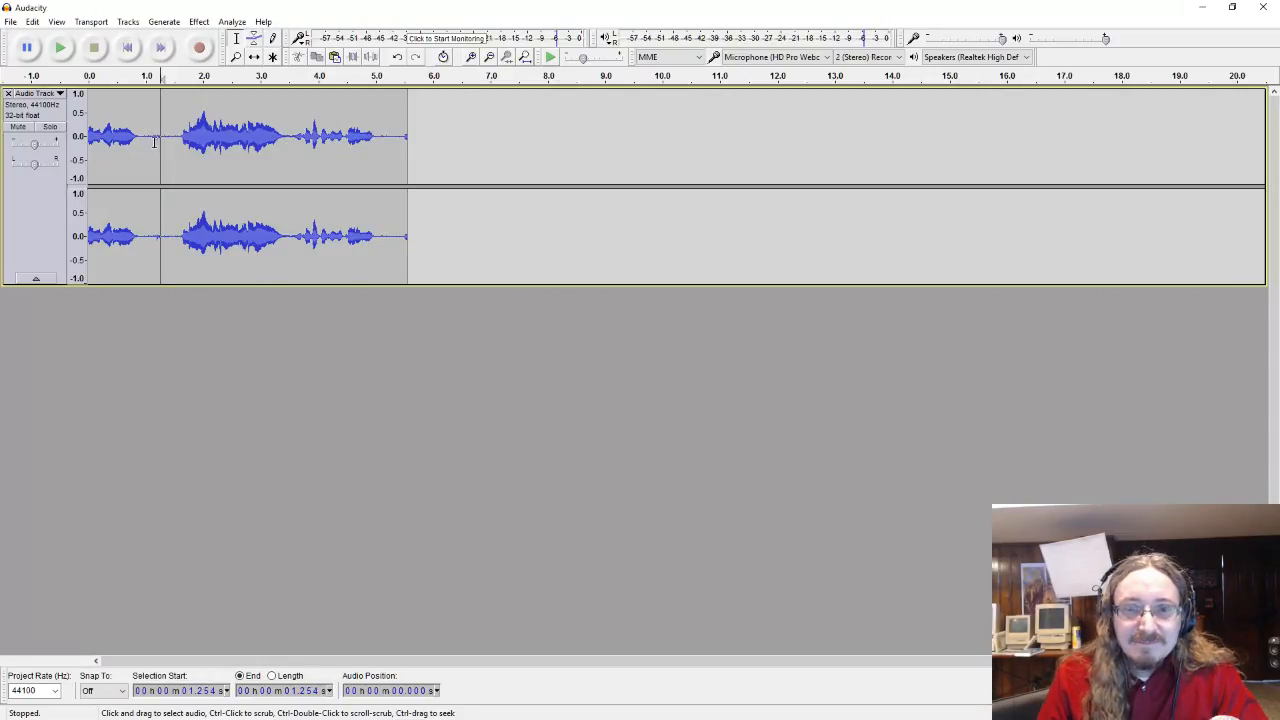
drag(141, 145, 88, 140)
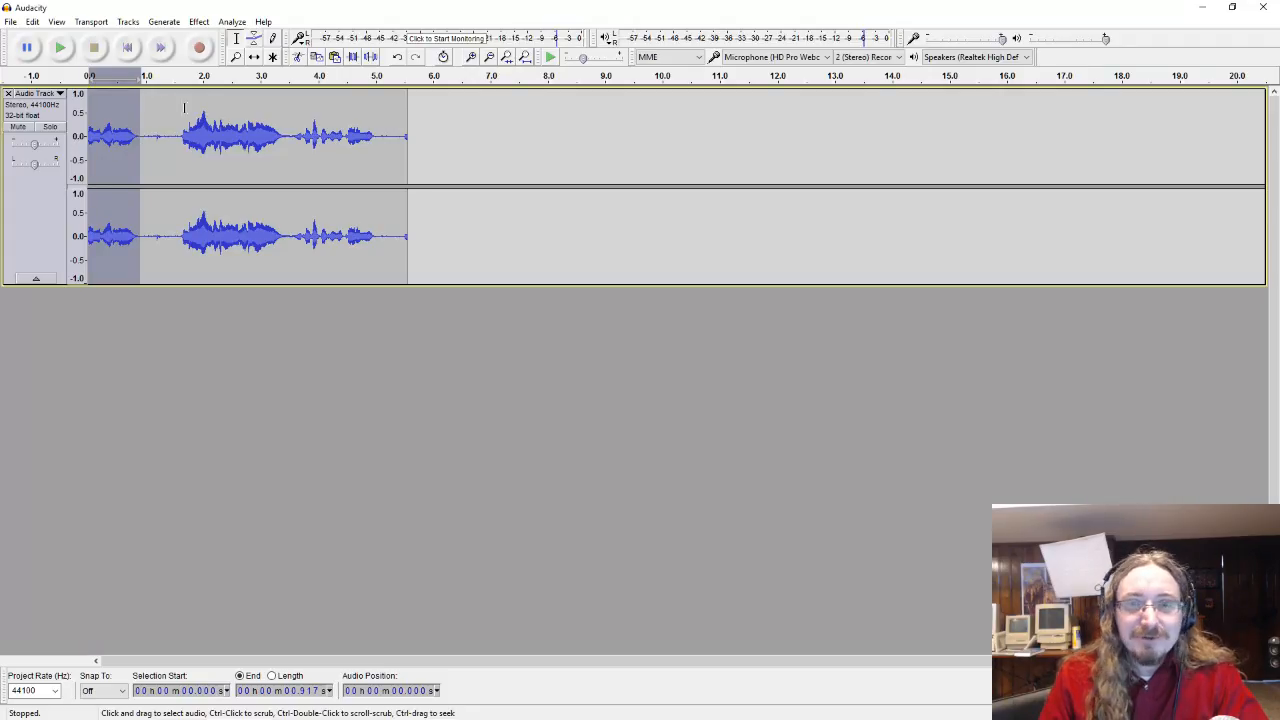
click(33, 22)
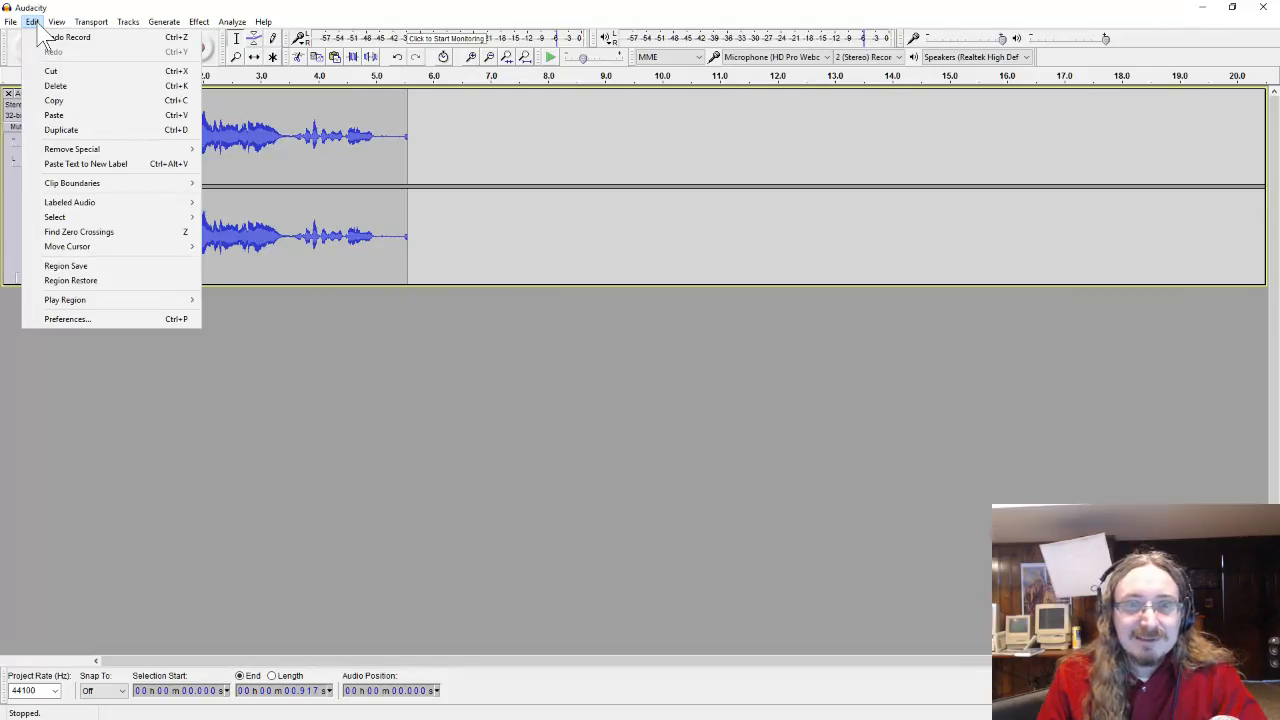
click(64, 76)
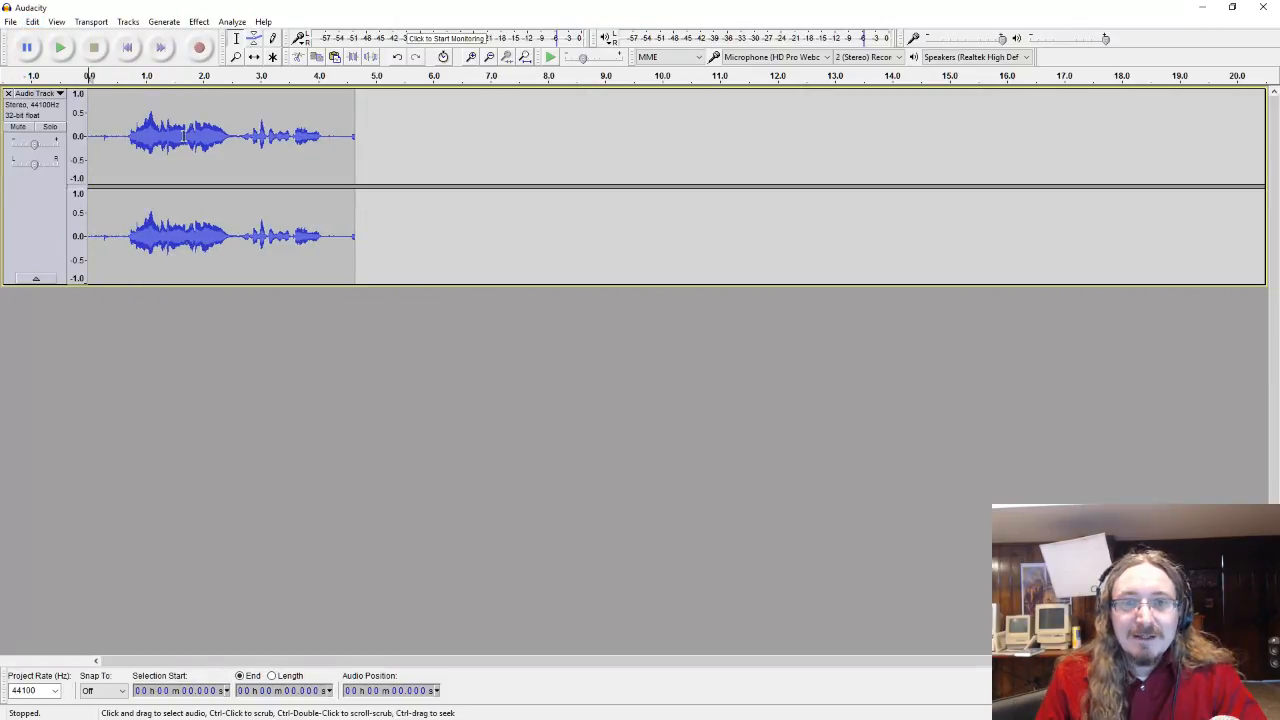
click(243, 138)
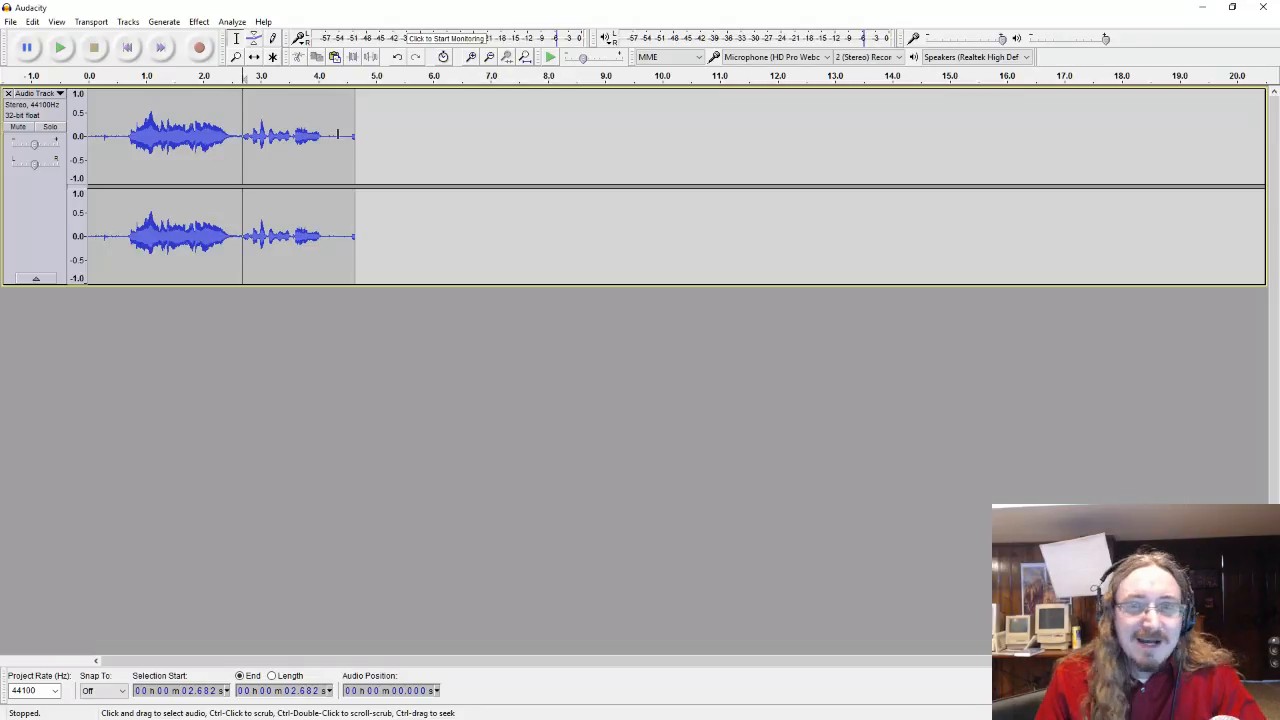
drag(239, 140, 292, 140)
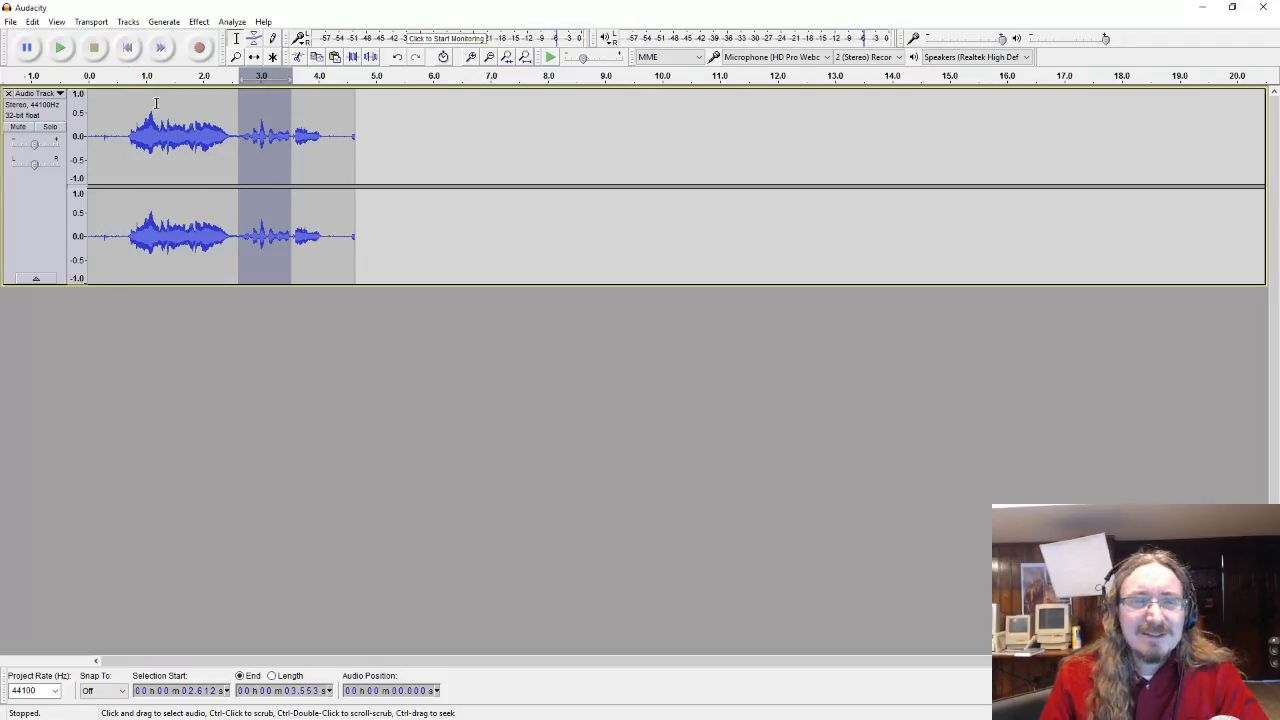
click(33, 22)
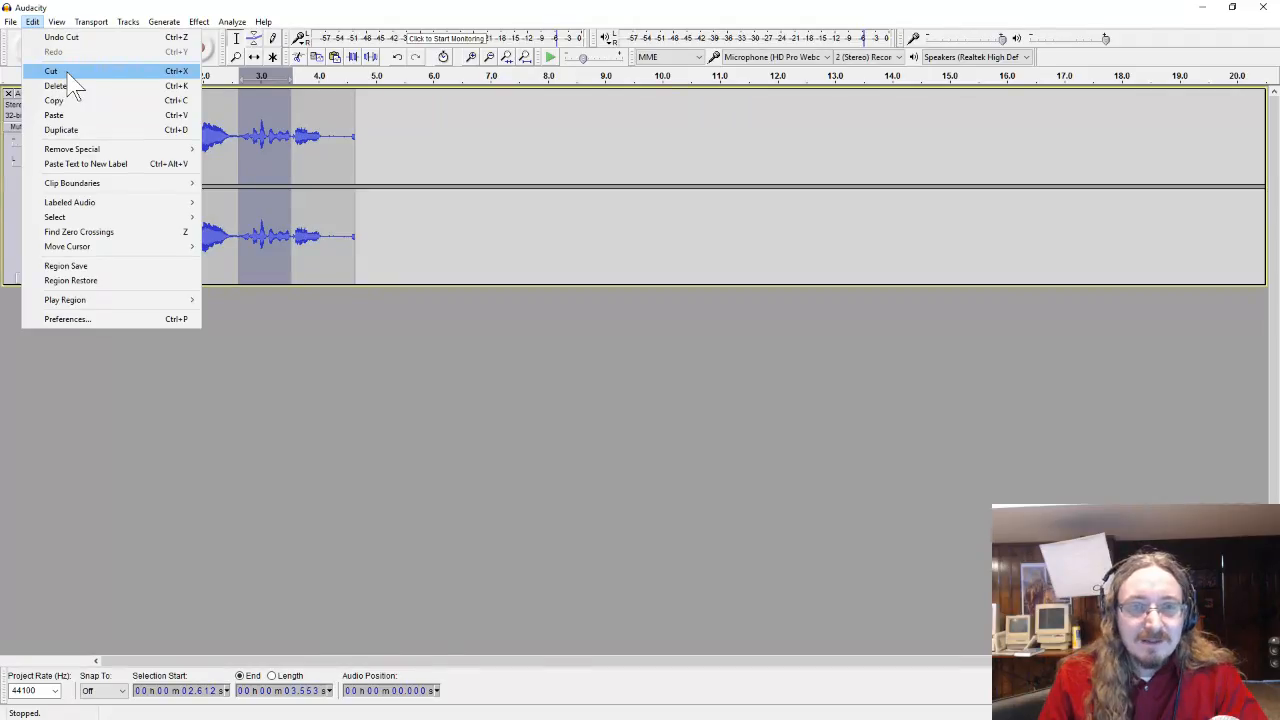
click(42, 21)
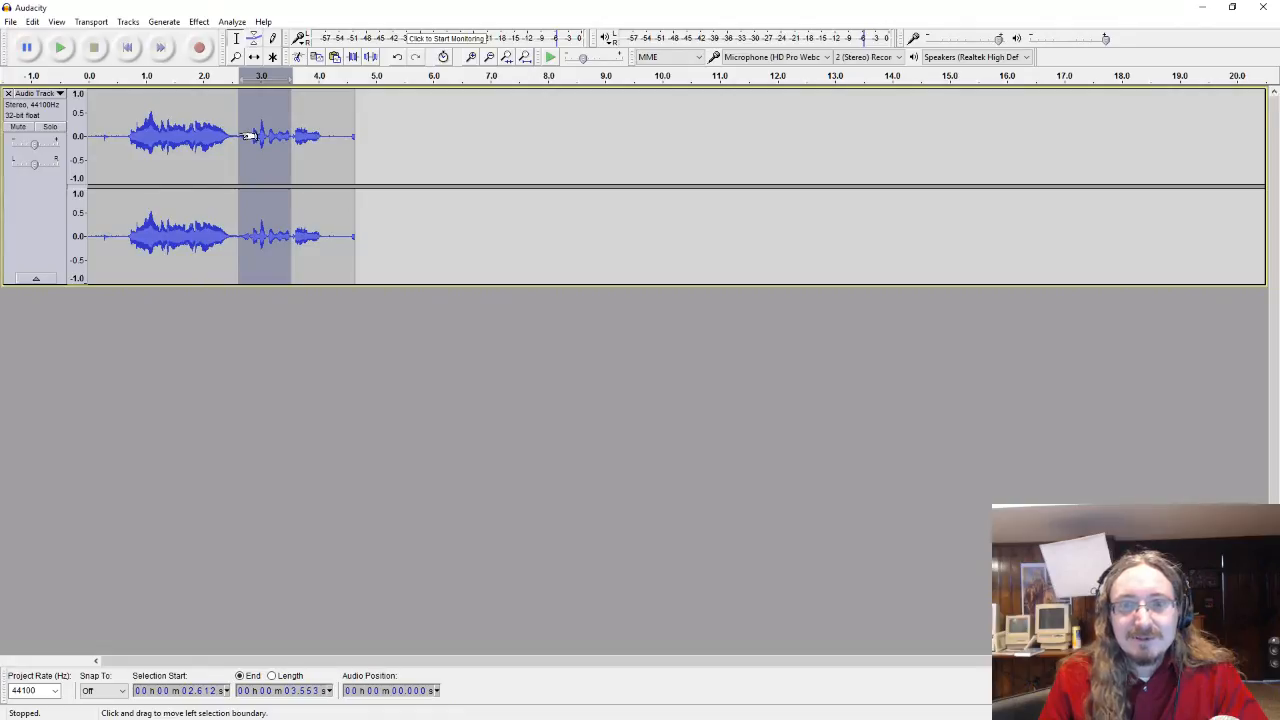
Step: Split the recording at about 2.66 seconds, in the quiet gap after the first phrase
click(241, 132)
click(55, 22)
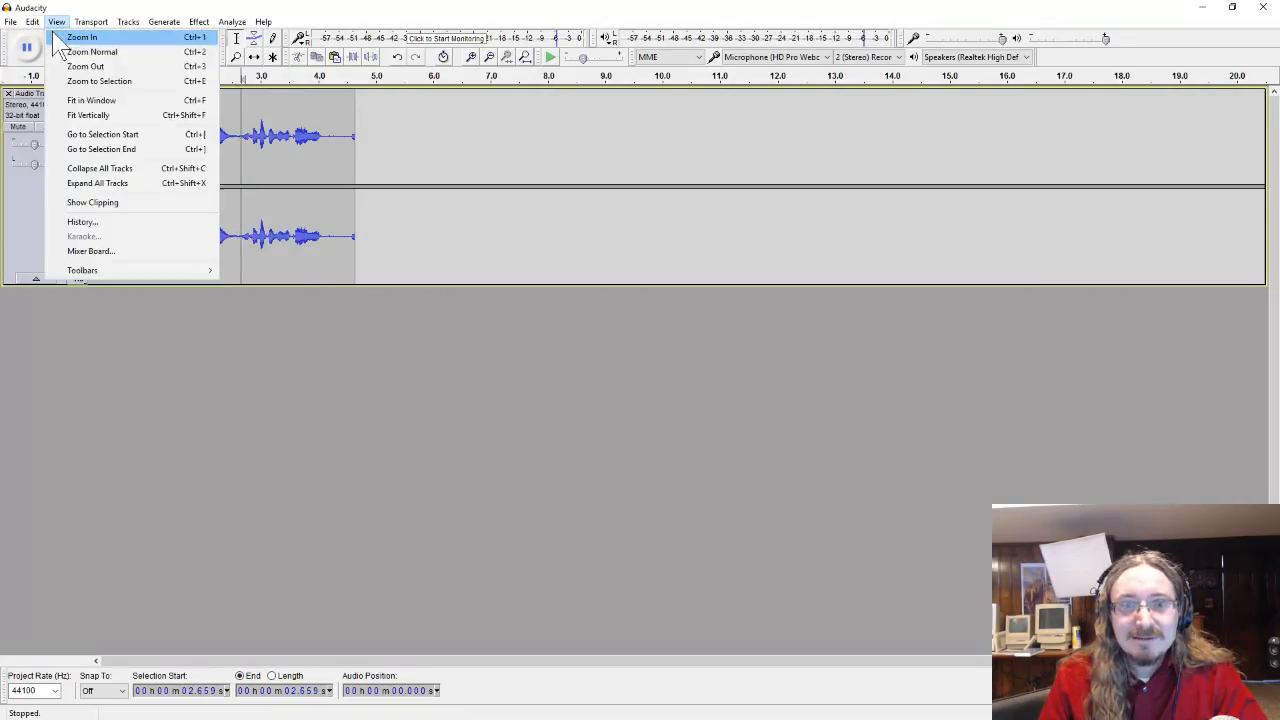
mouse_move(33, 22)
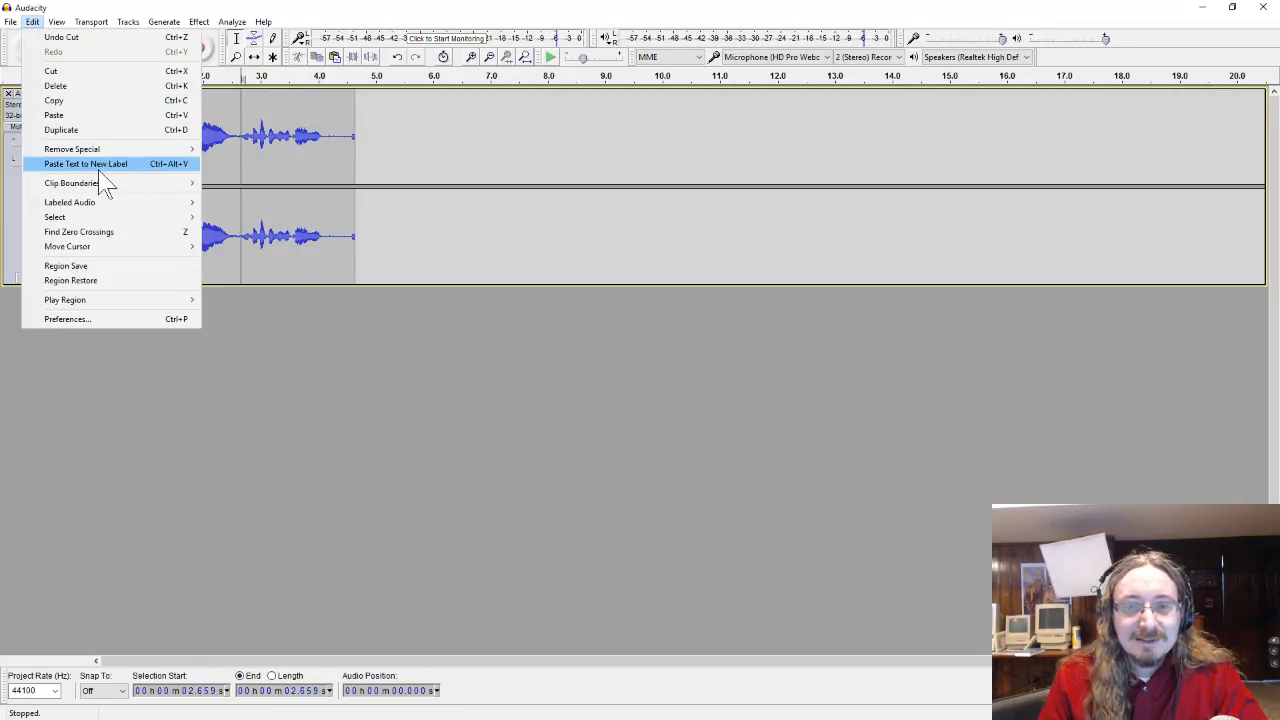
mouse_move(100, 183)
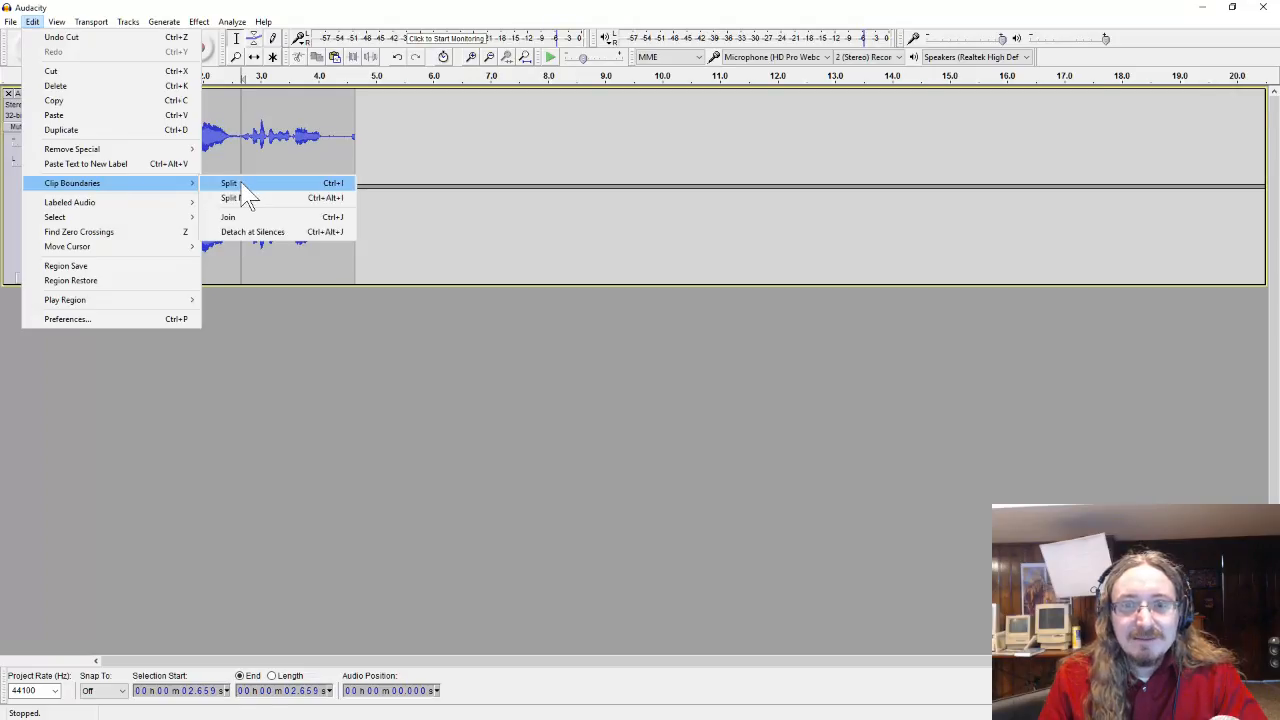
click(243, 186)
Step: Cut the section from the split point at about 2.66 seconds to about 3.60 seconds
double_click(283, 136)
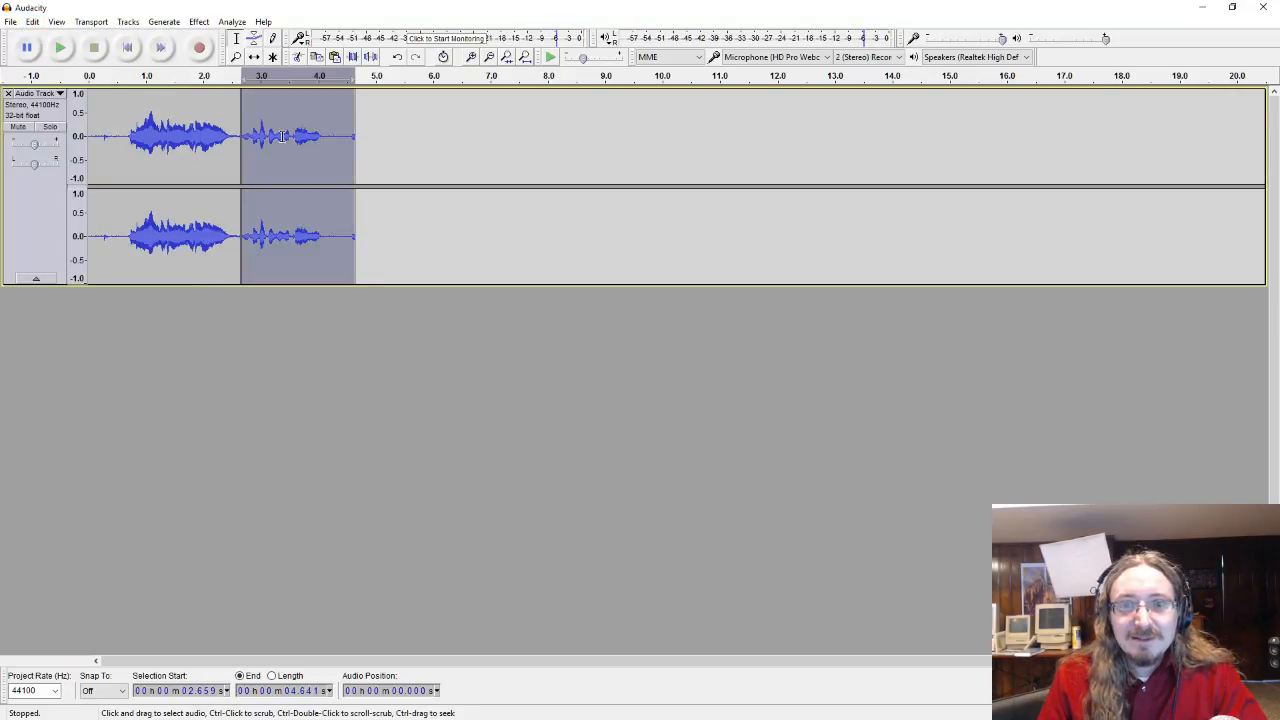
click(283, 136)
drag(295, 136, 241, 136)
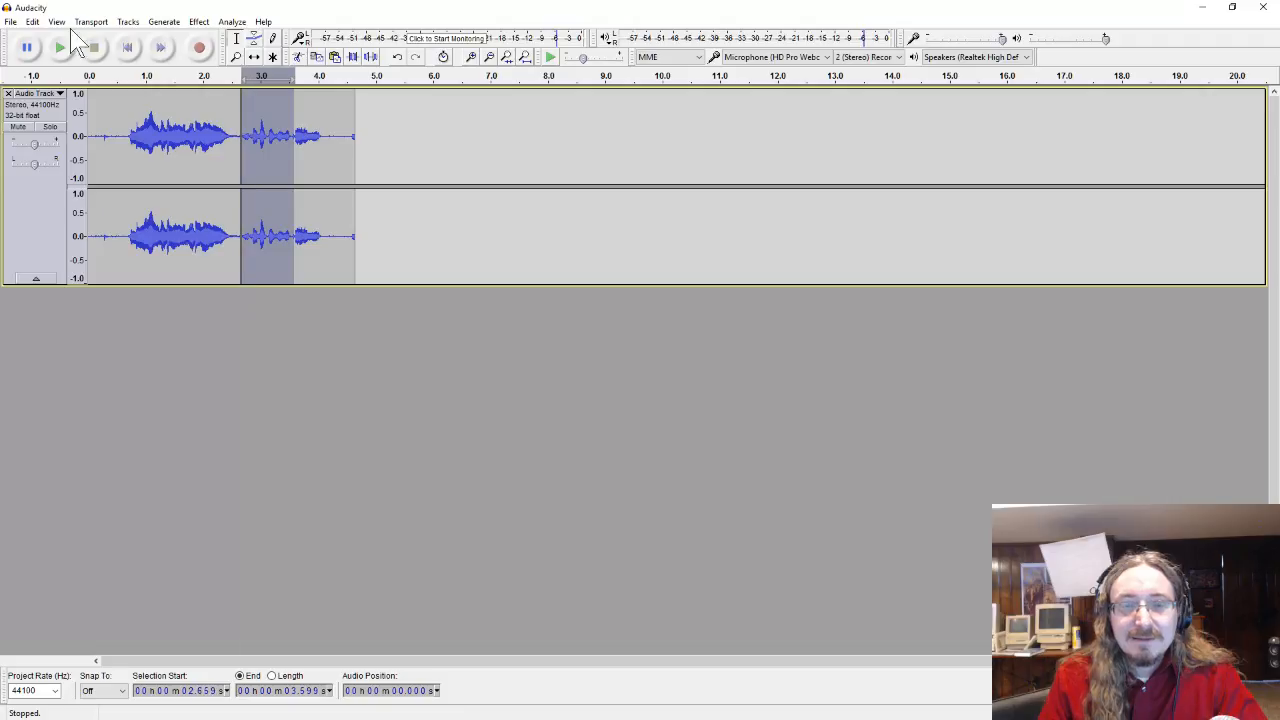
click(38, 22)
click(46, 73)
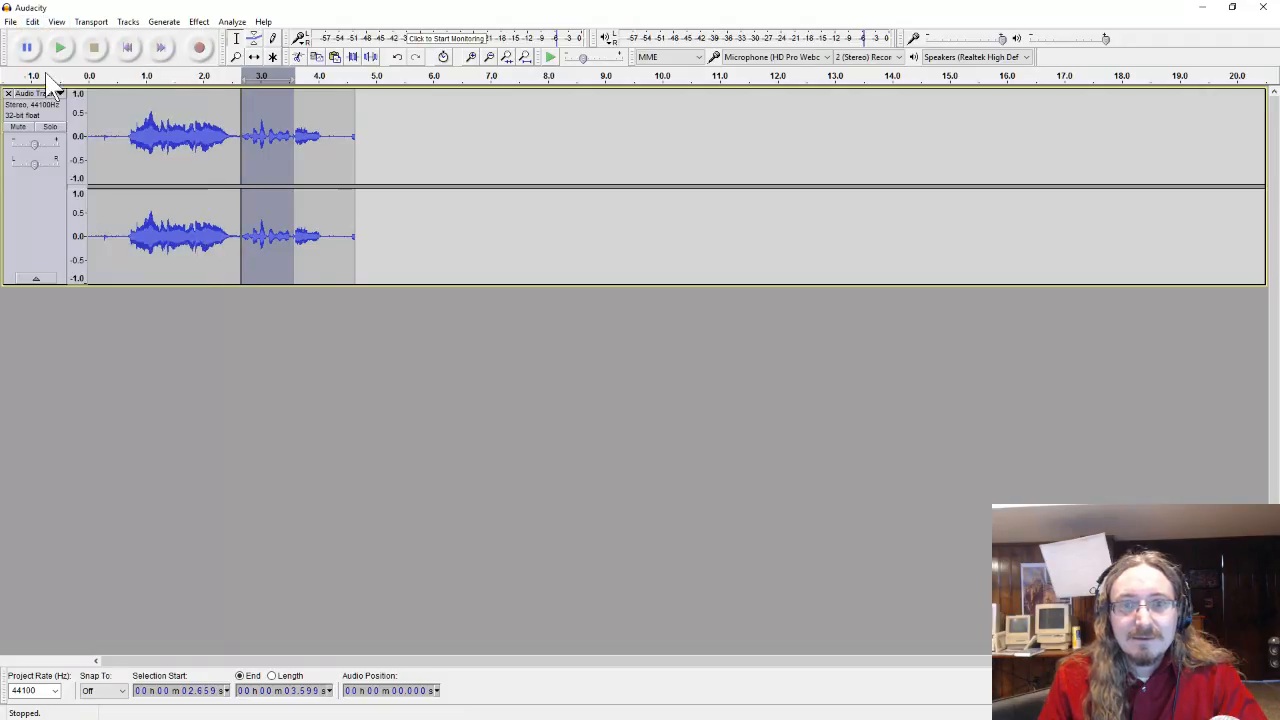
Step: Try sliding the short second clip along the timeline with the Time Shift tool and bring it back to the split point
click(255, 58)
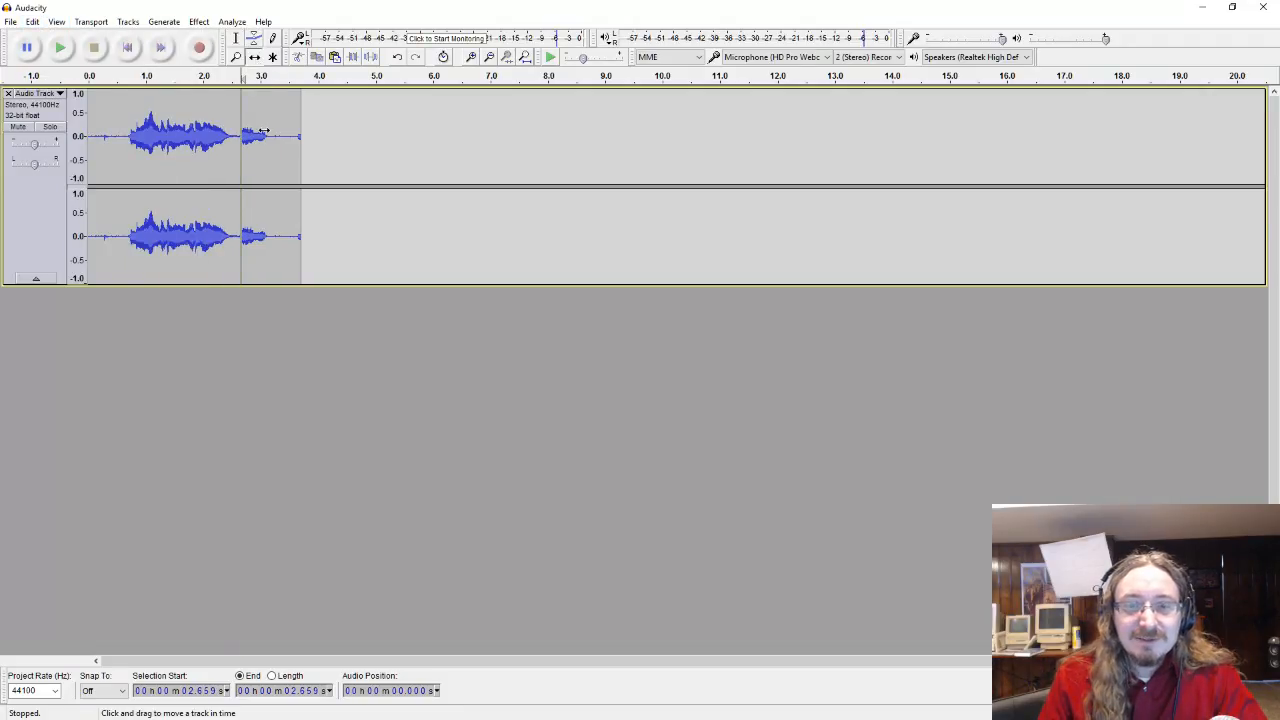
drag(263, 131, 267, 159)
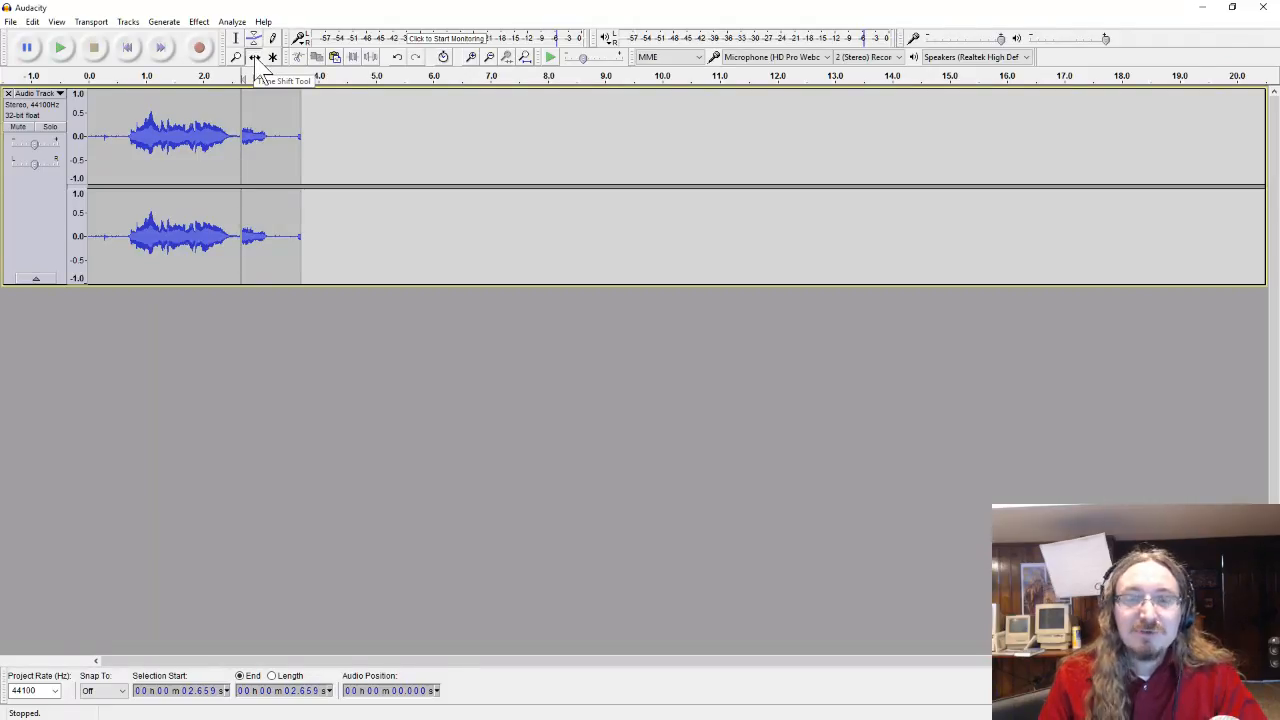
drag(265, 115, 329, 146)
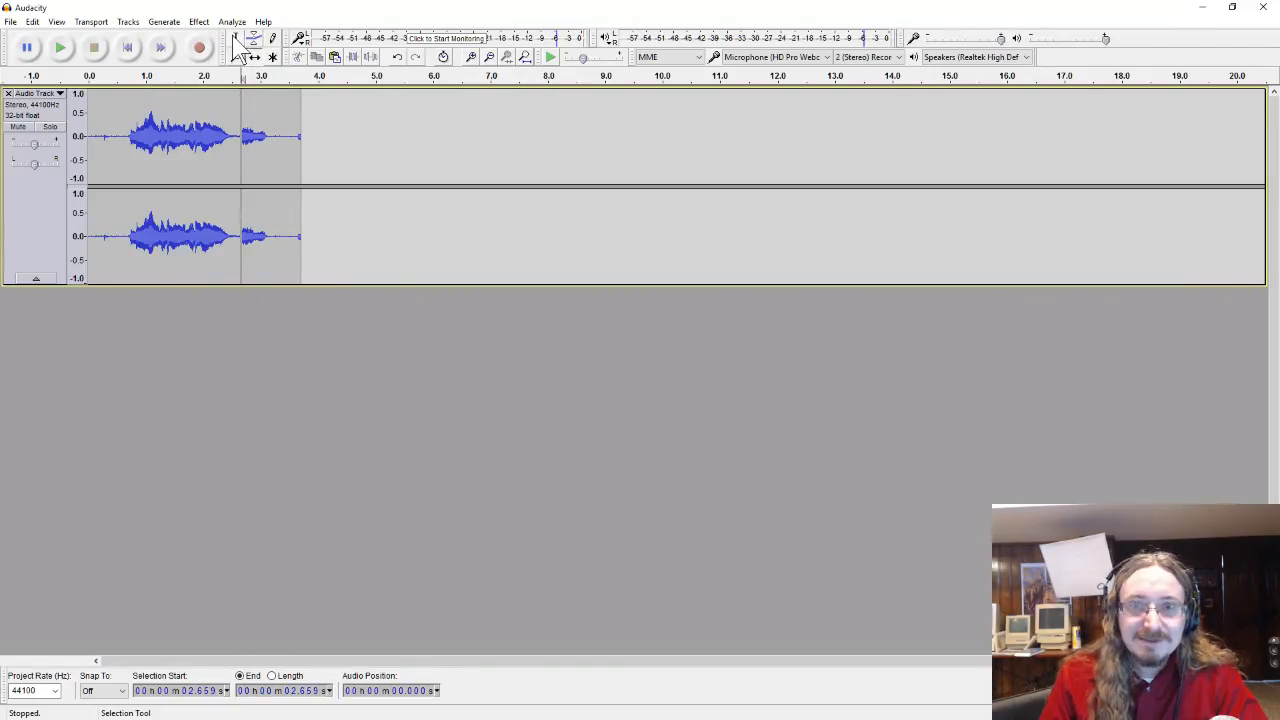
Step: Return to the Selection tool and place the cursor at about 2.23 seconds in the first clip
drag(272, 112, 157, 118)
click(217, 138)
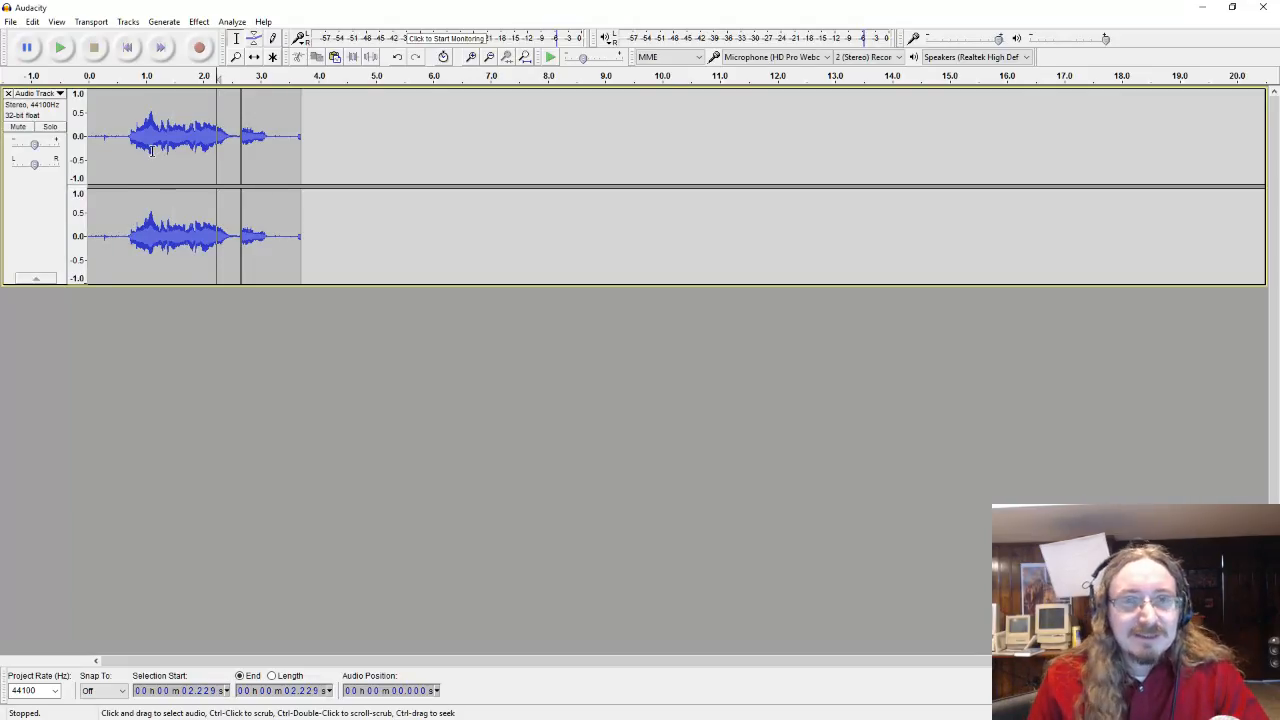
Step: Import the third RockBed-Sports music file (RockBed-Sports03) from the Music folder, making a copy of it before editing
click(40, 22)
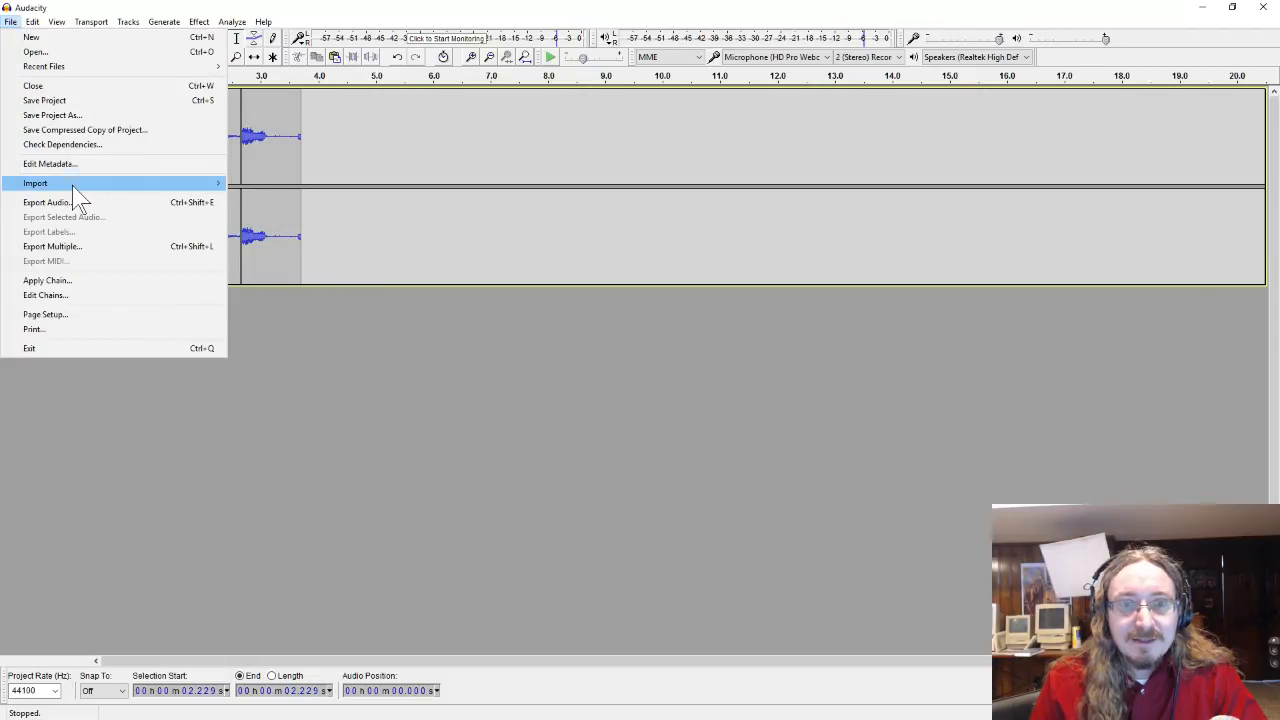
mouse_move(121, 187)
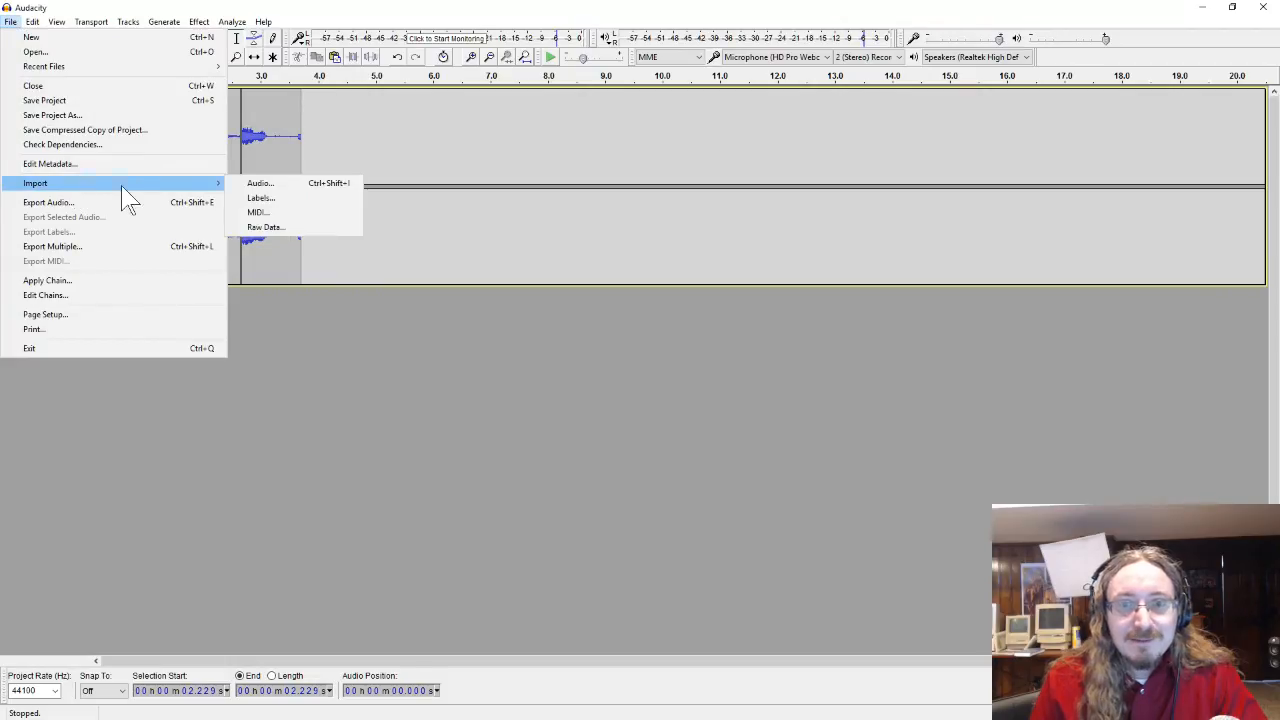
click(313, 185)
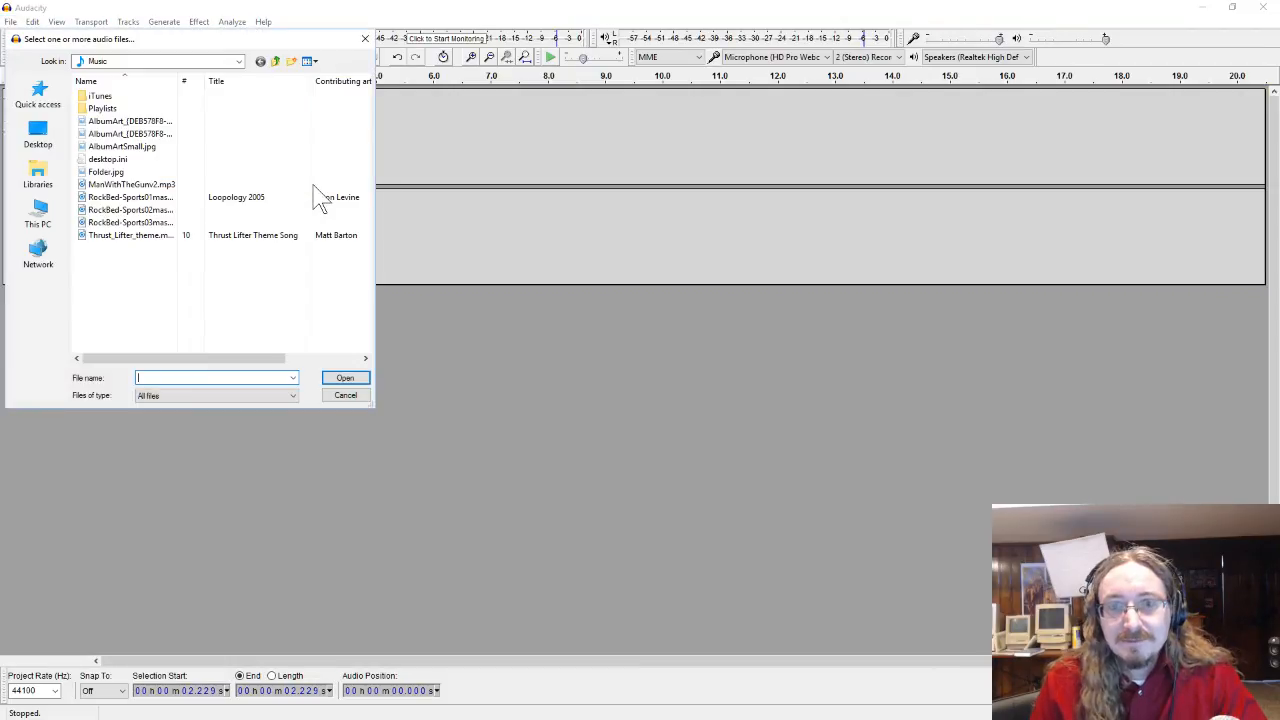
double_click(156, 223)
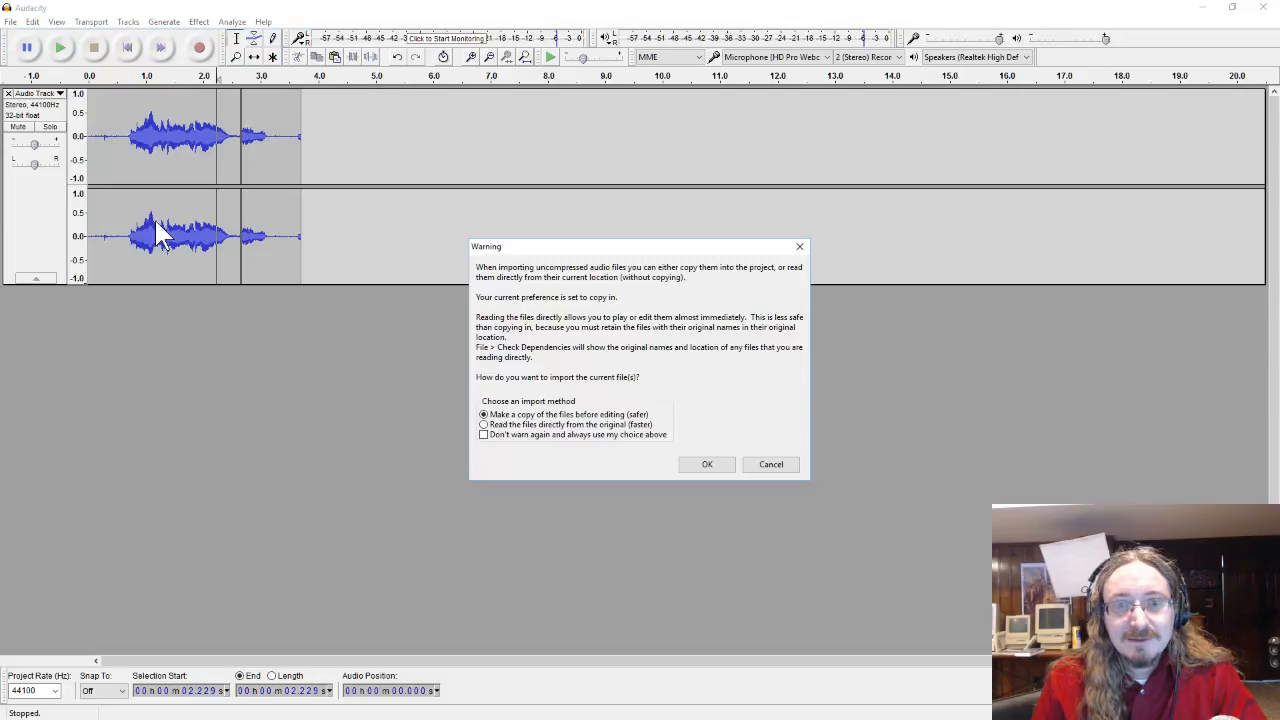
click(710, 464)
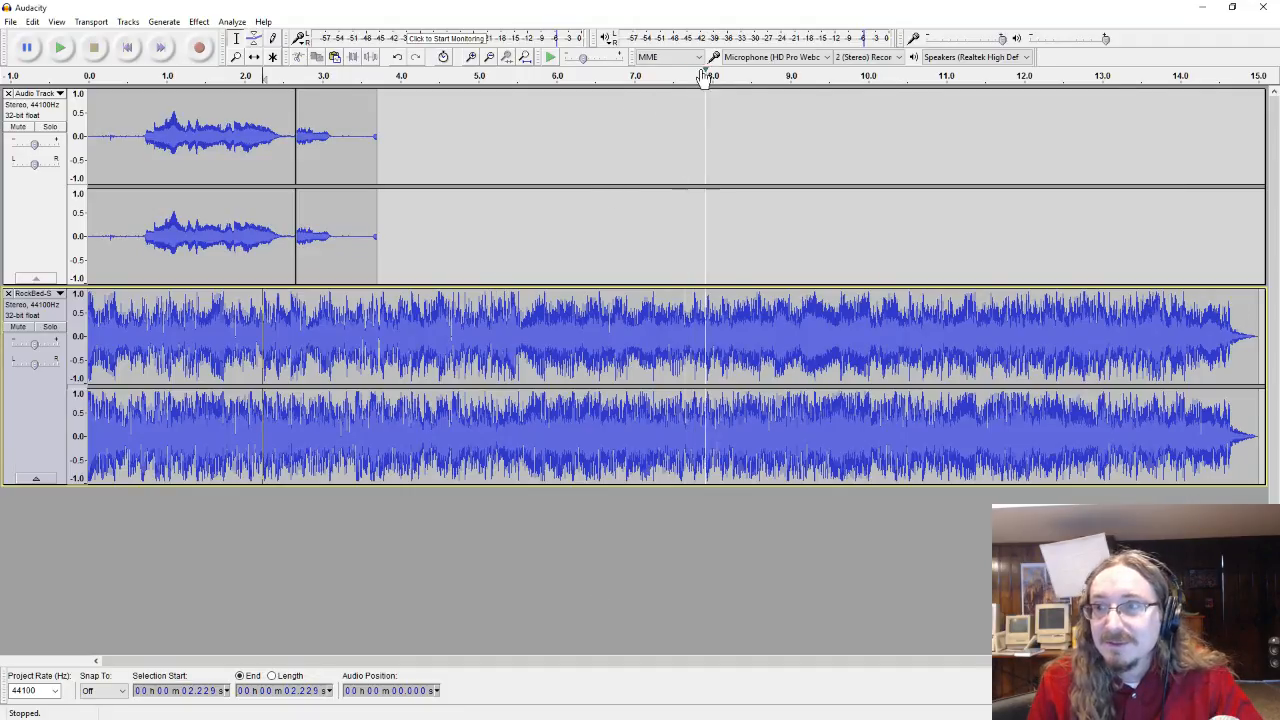
Step: Move both voice clips with the Time Shift tool so they start at about 14 seconds and sit back to back over the music's end
click(488, 57)
click(488, 57)
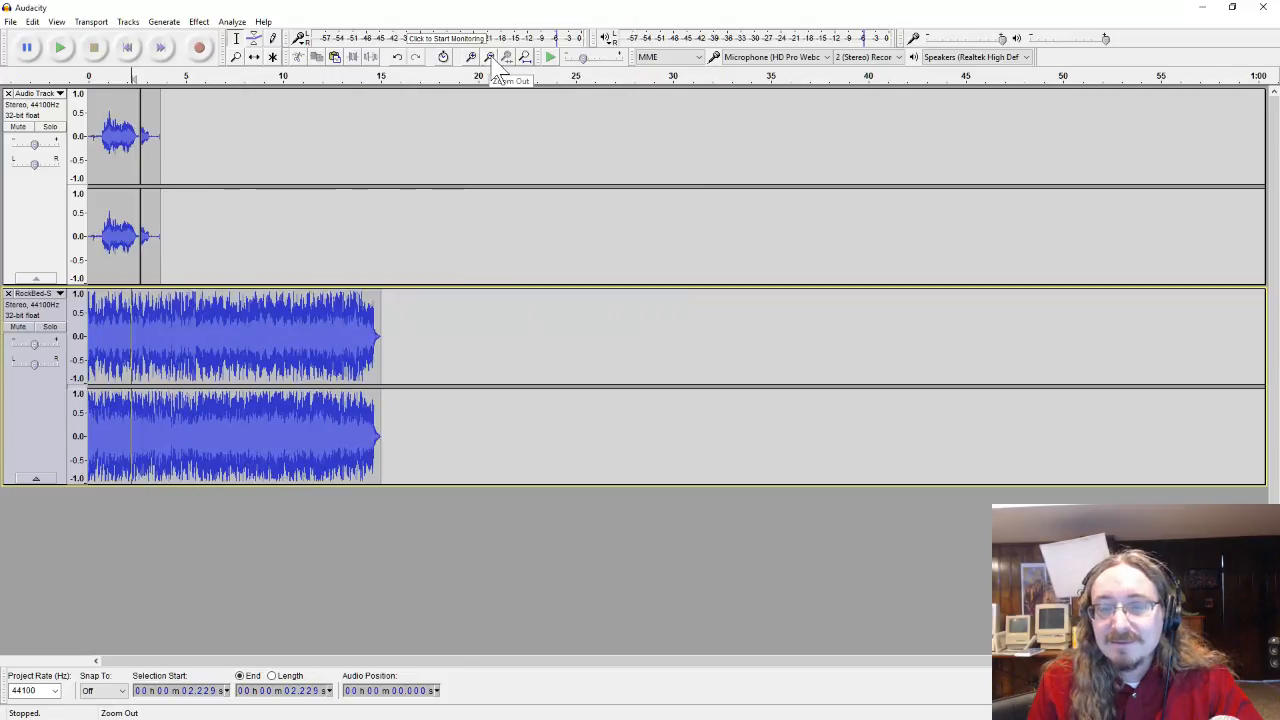
click(254, 56)
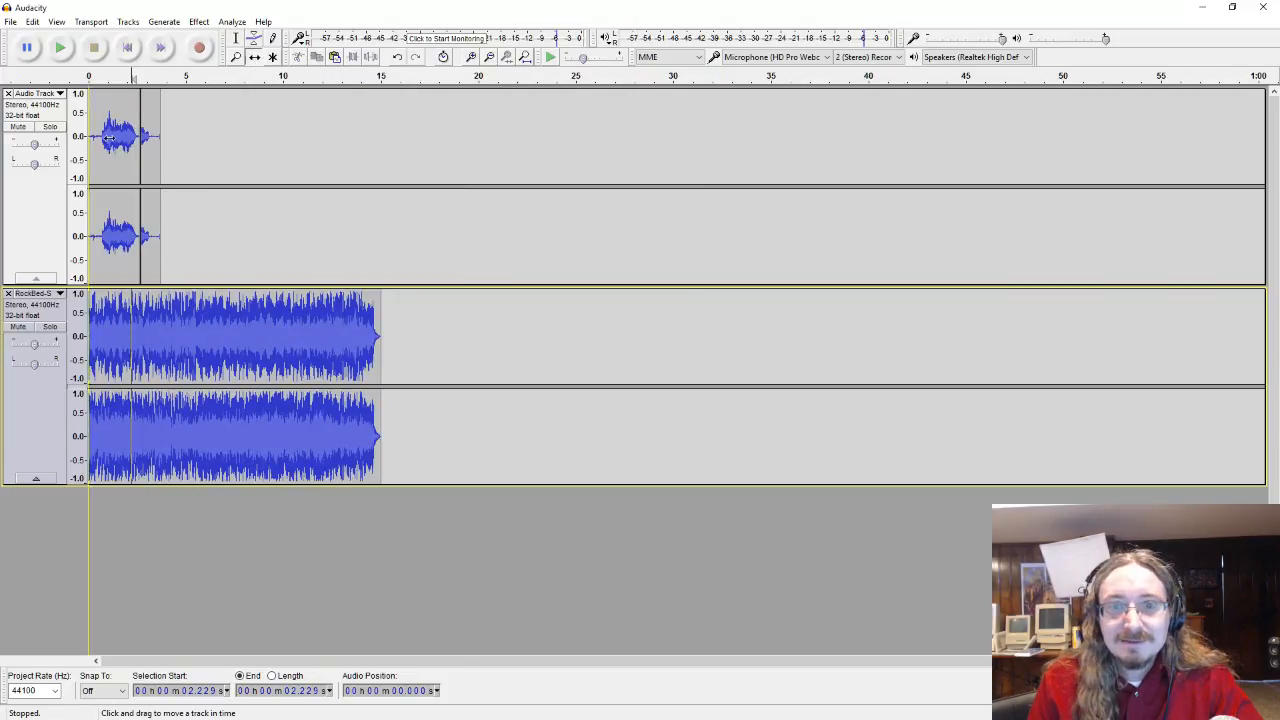
click(153, 137)
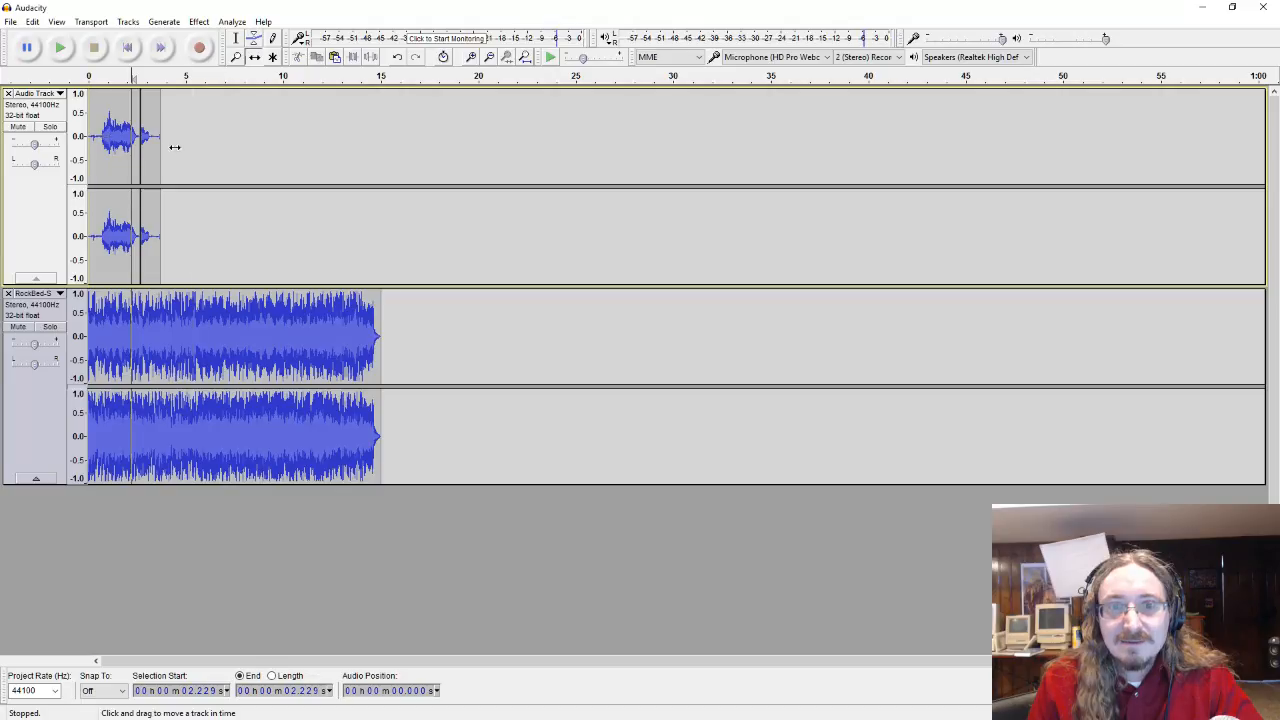
drag(171, 143, 362, 153)
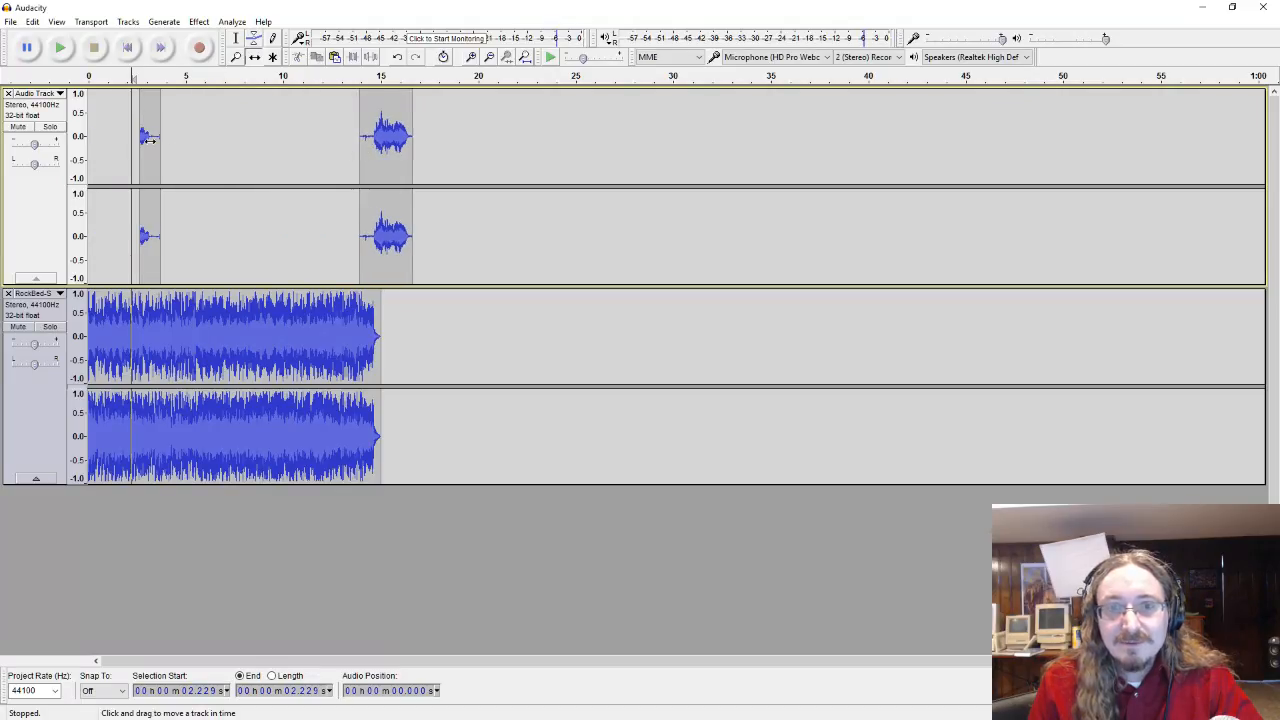
drag(148, 140, 425, 152)
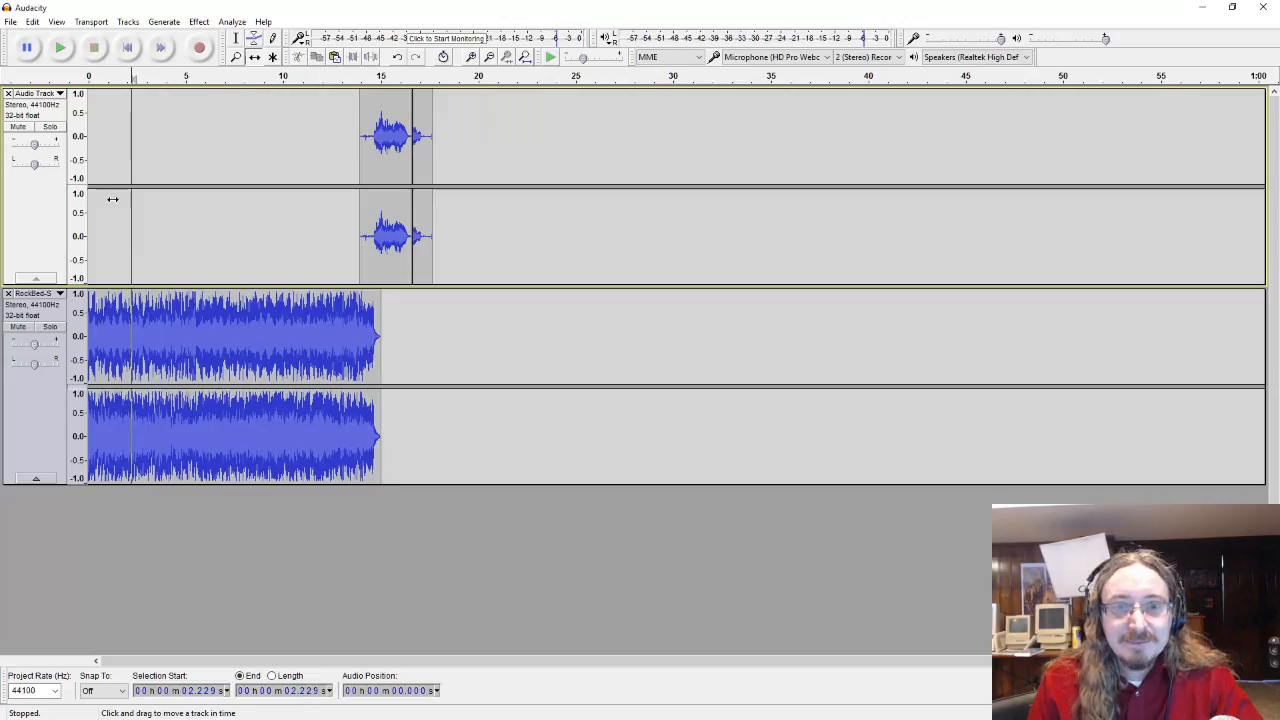
Step: Play the project from the start and lower the music track's gain while listening
click(127, 47)
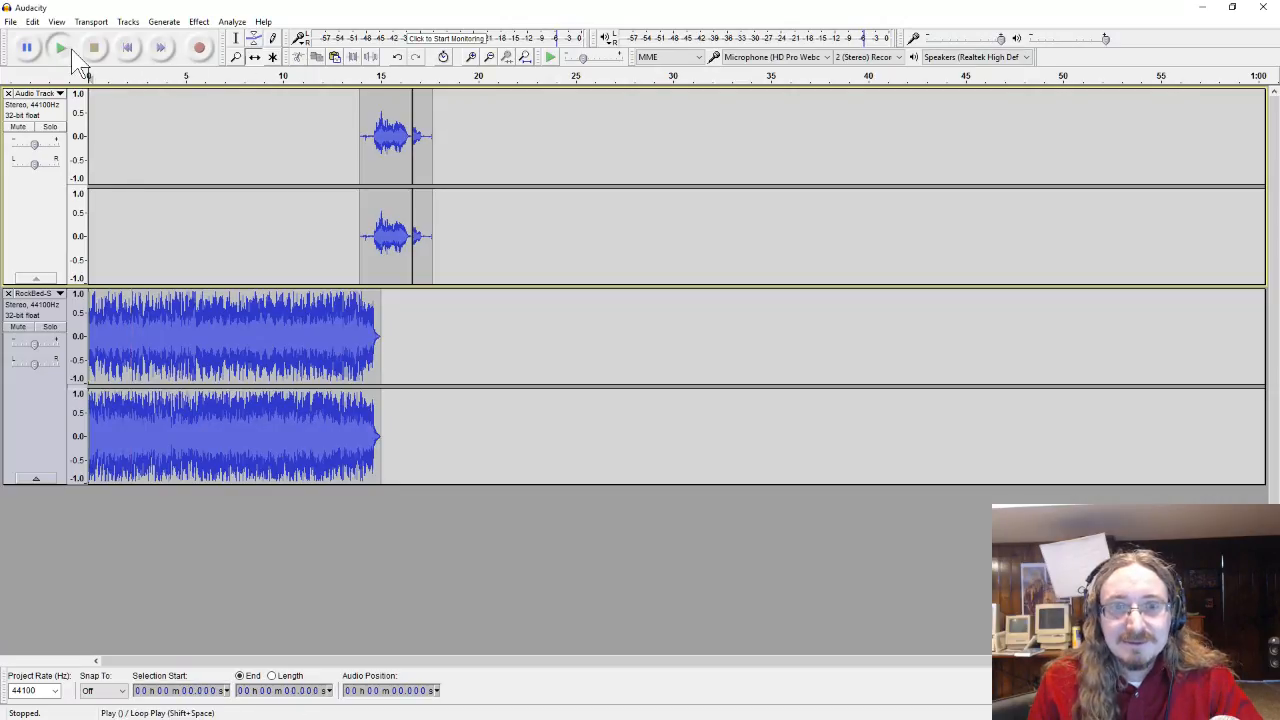
click(60, 47)
click(94, 47)
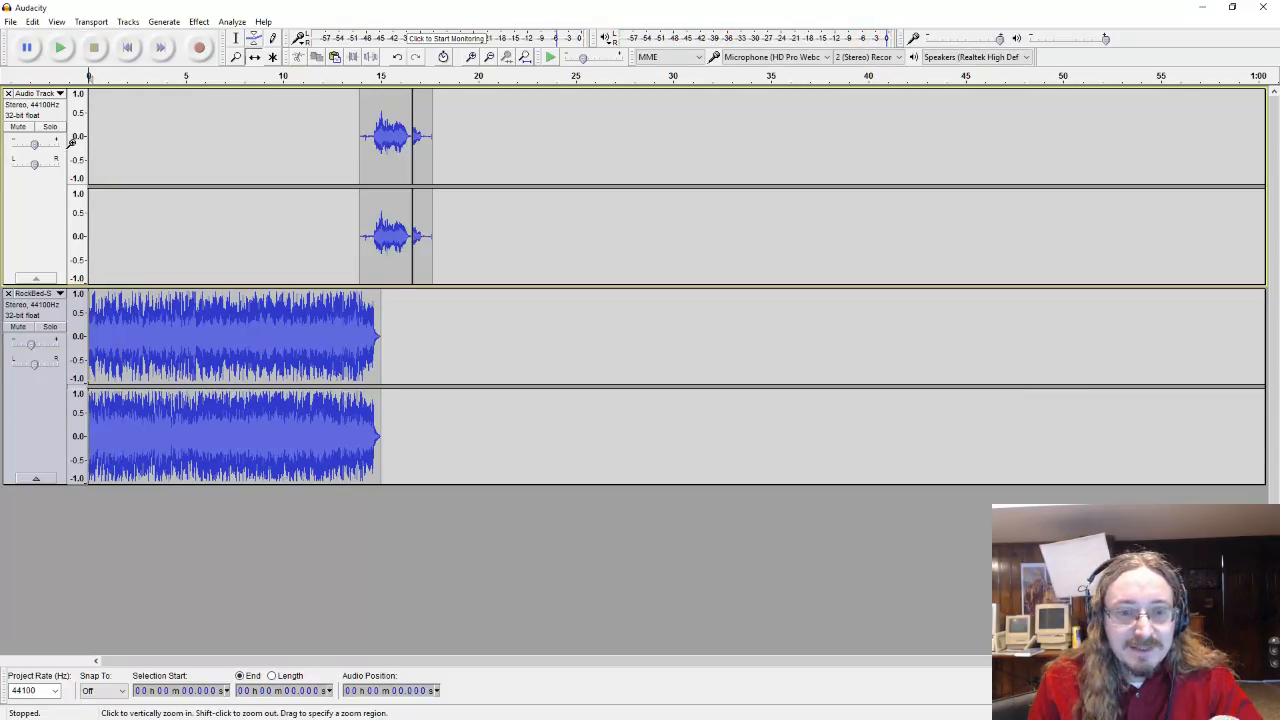
click(60, 47)
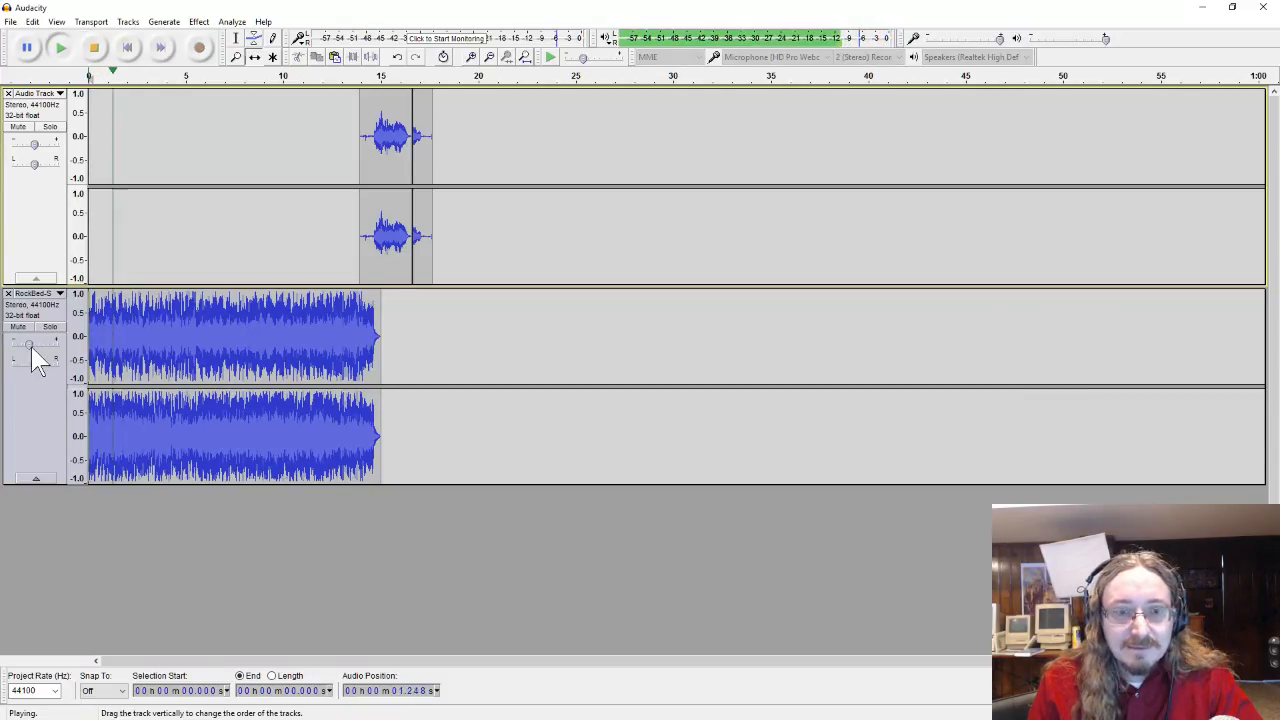
drag(31, 346, 27, 346)
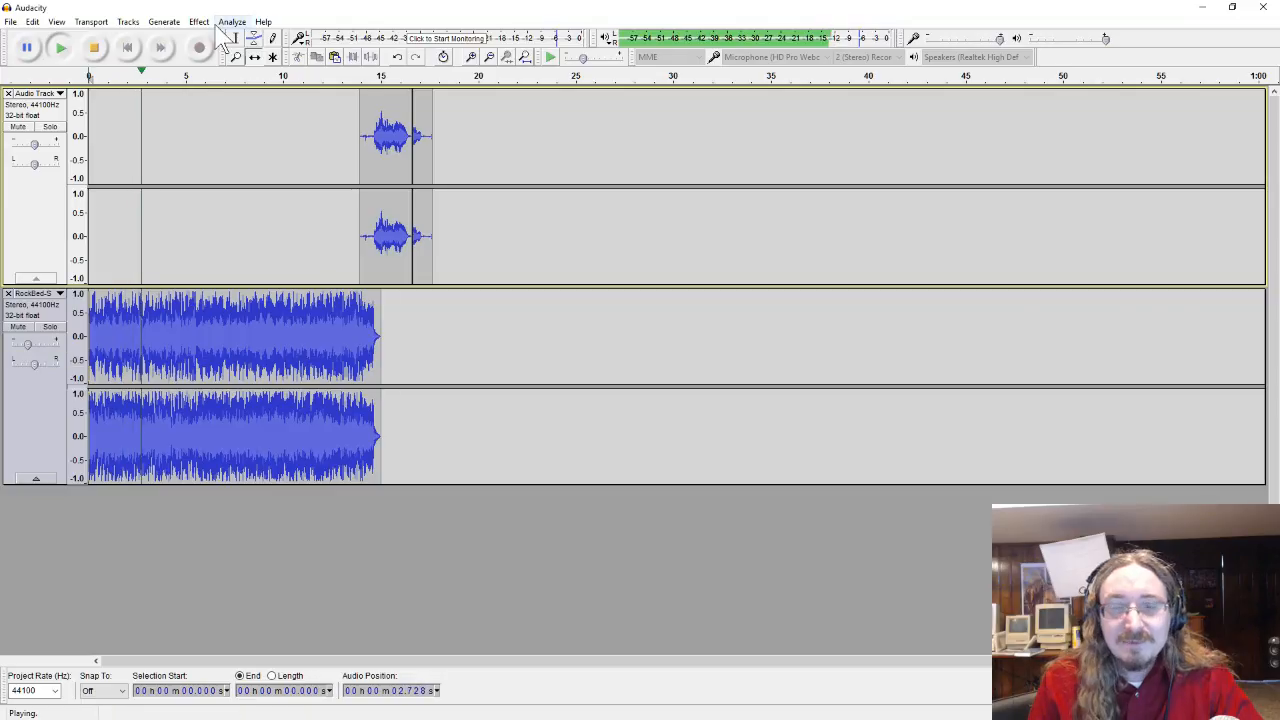
click(97, 47)
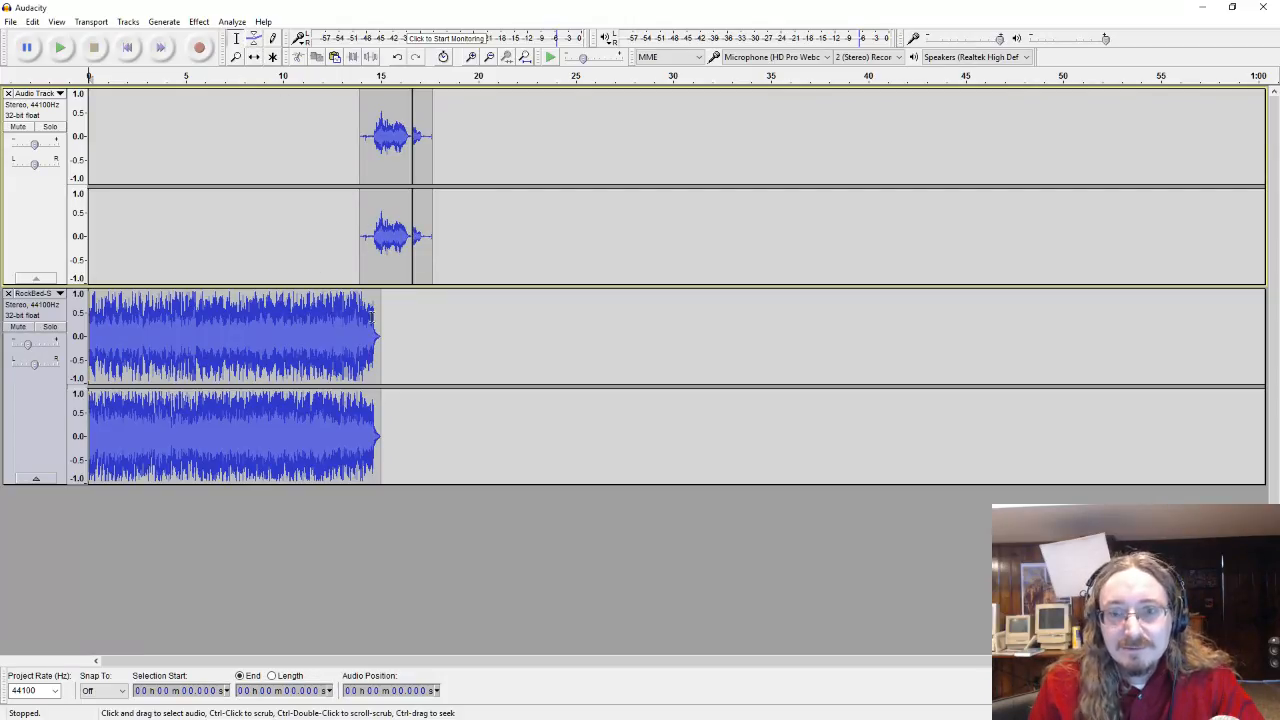
Step: Fade out the music from about 8.1 seconds to its end at 15 seconds and play it from about 7.5 seconds
drag(374, 317, 246, 316)
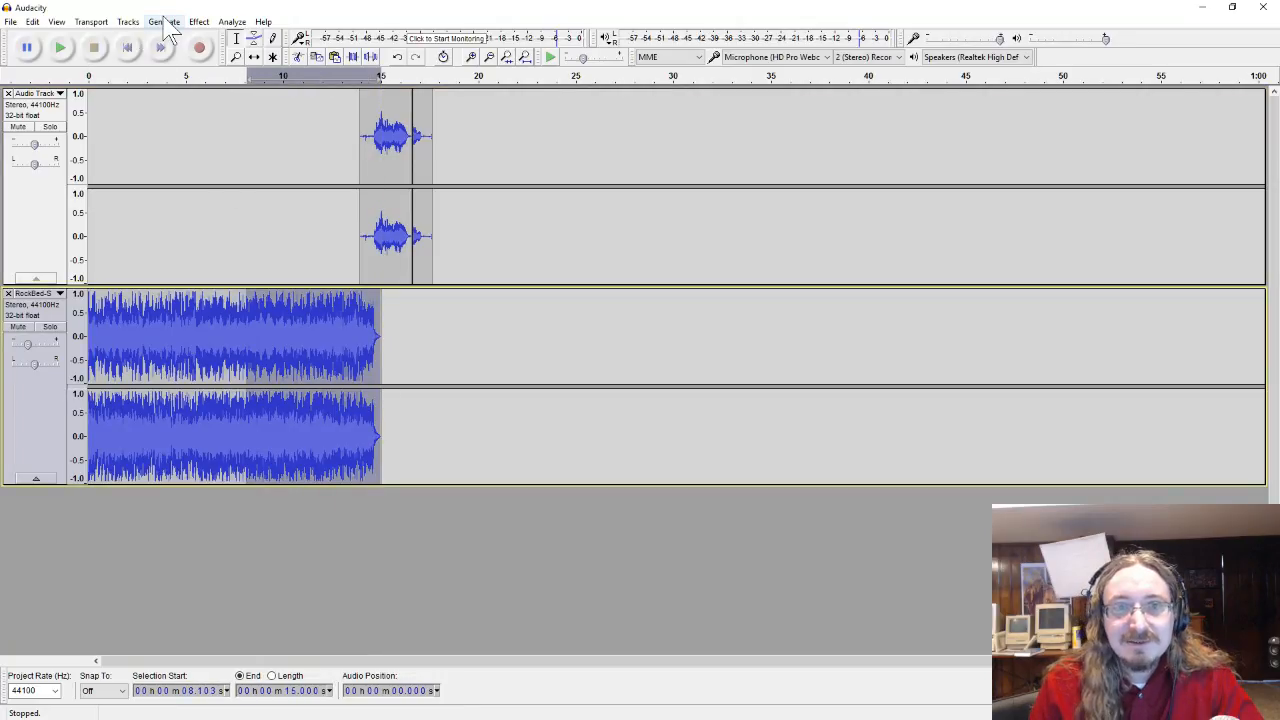
click(199, 21)
click(279, 209)
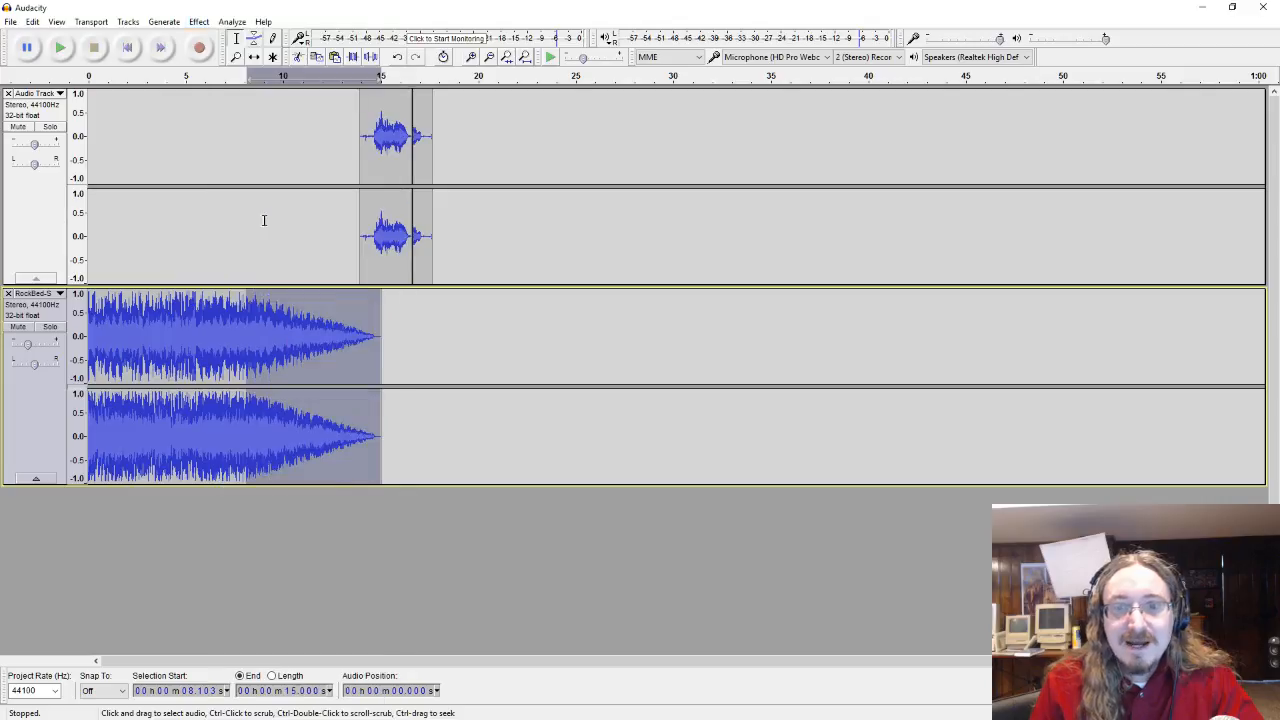
click(235, 312)
click(62, 48)
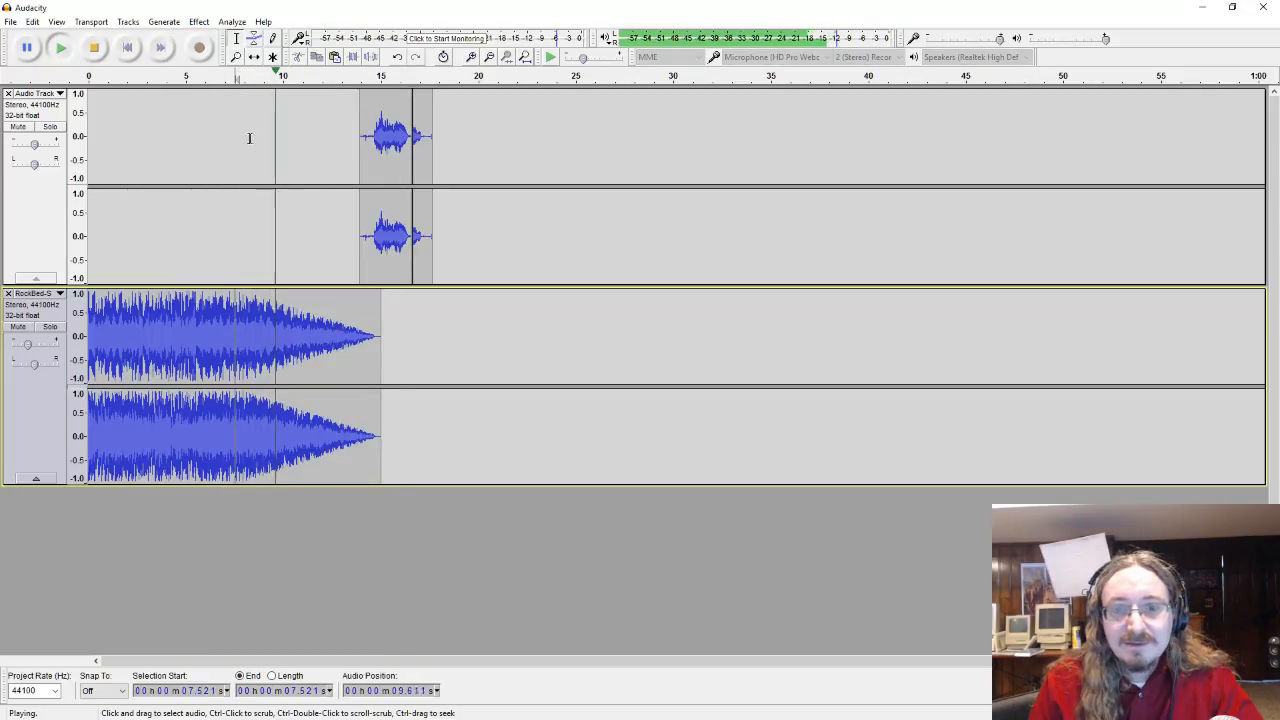
click(96, 47)
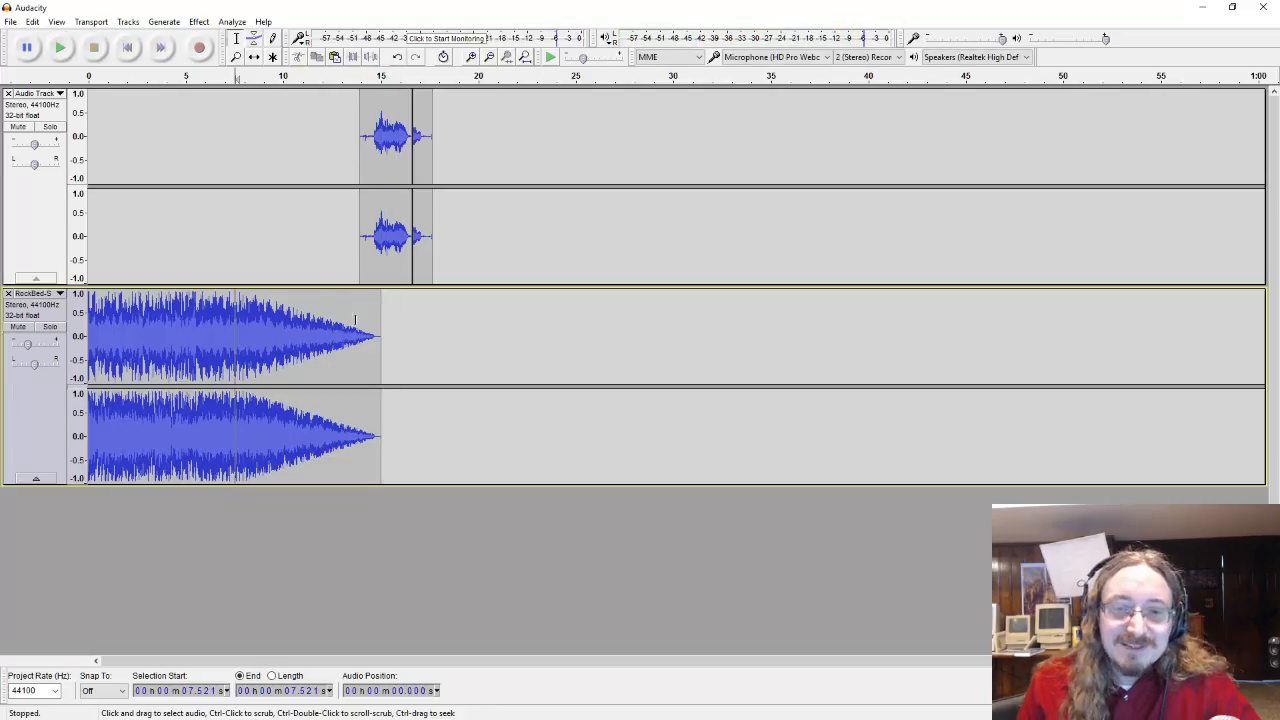
Step: Fade in the first 2.67 seconds or so of the music and play it from about 1.98 seconds
drag(140, 335, 88, 335)
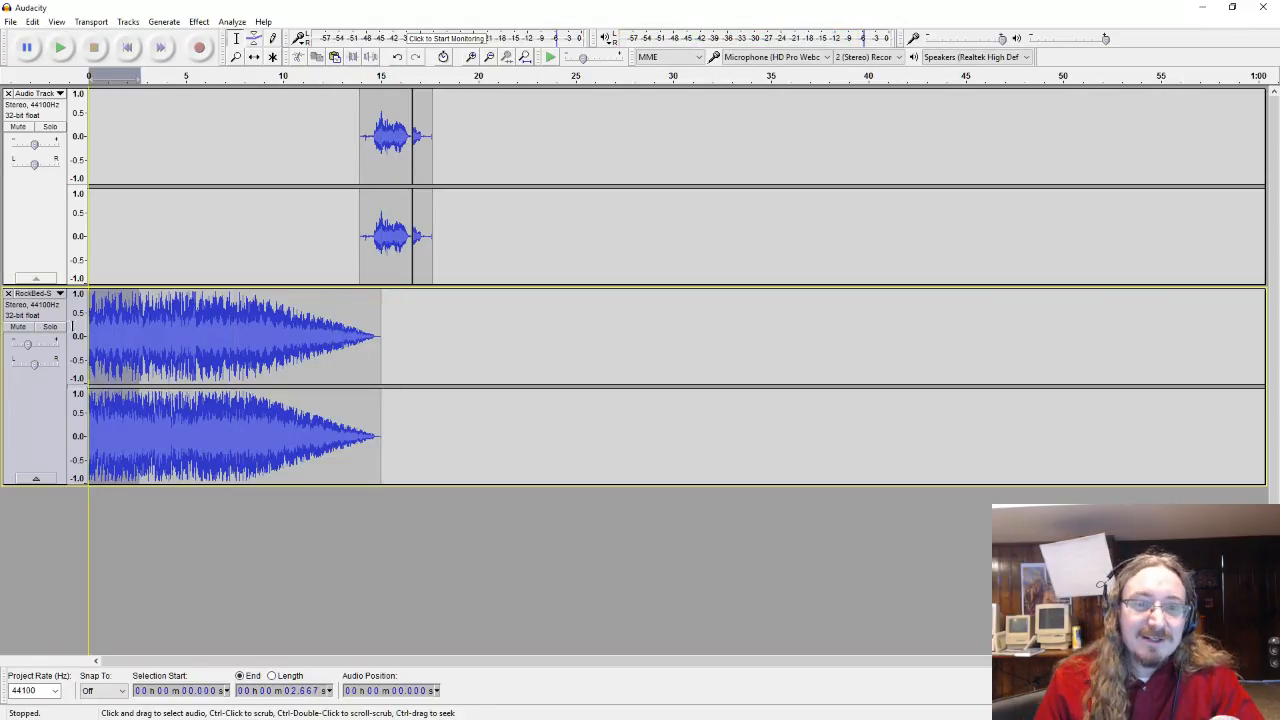
click(34, 22)
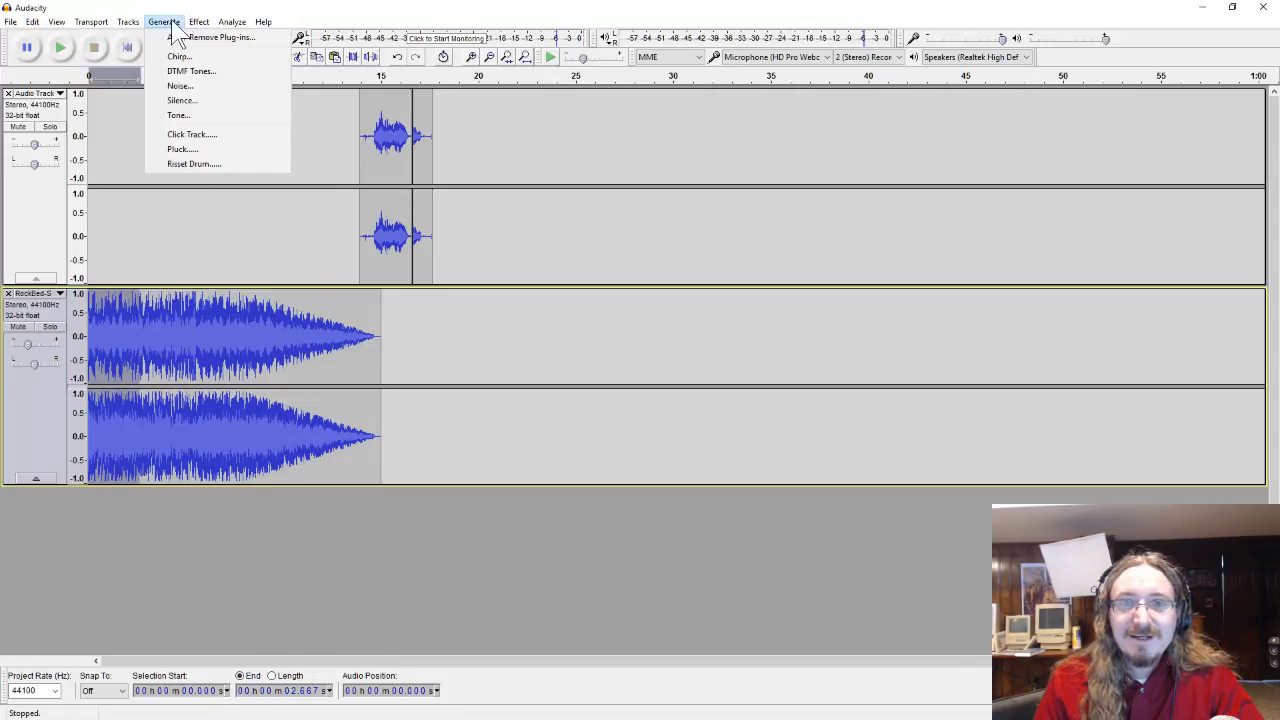
mouse_move(199, 22)
click(229, 195)
click(128, 344)
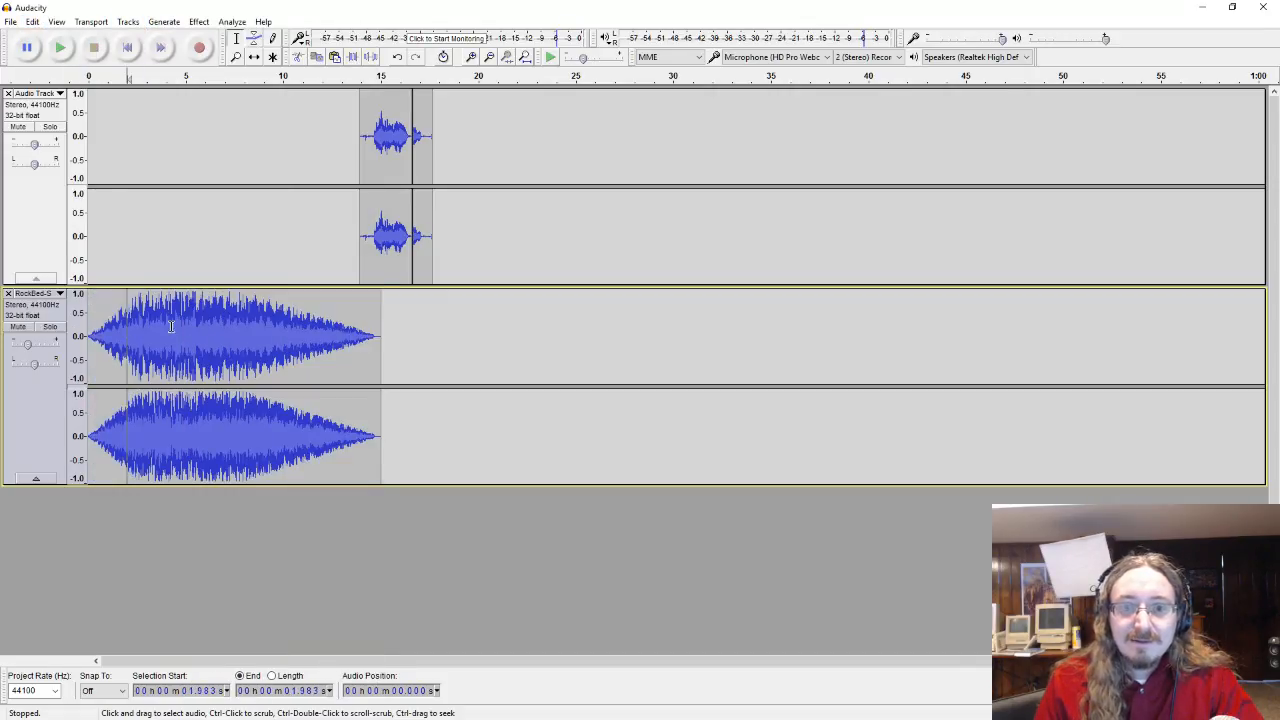
click(64, 48)
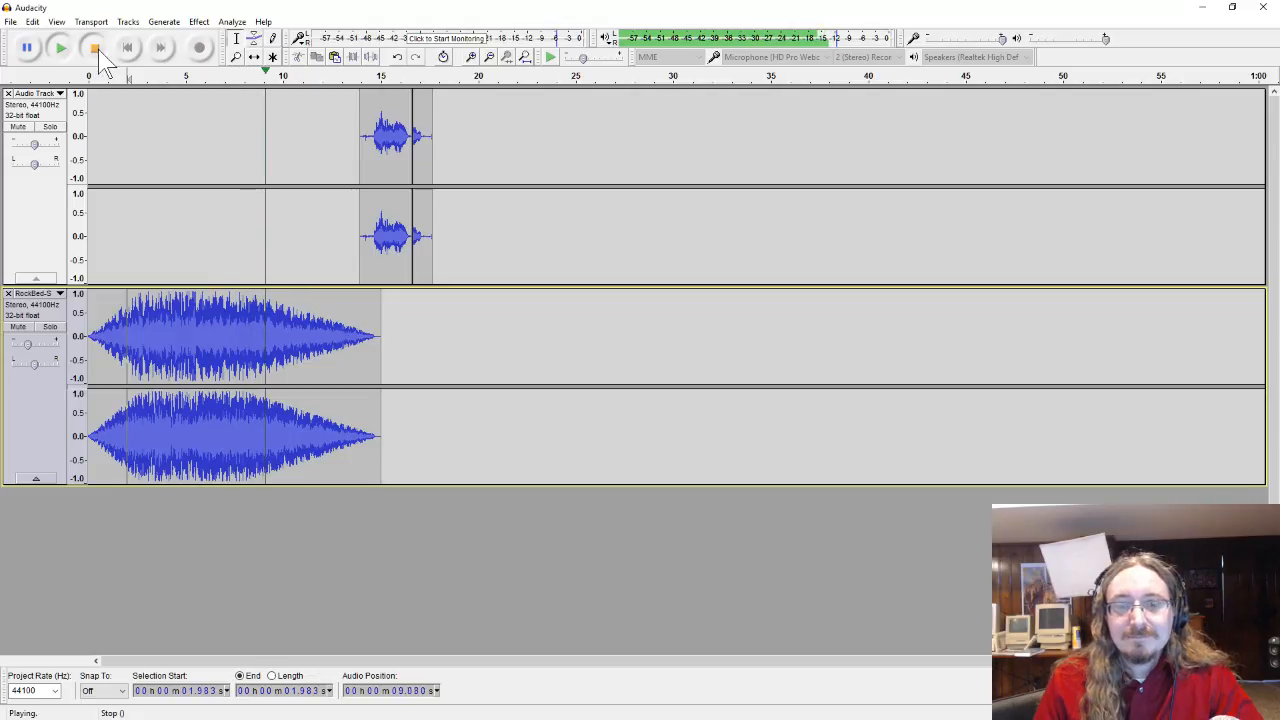
click(95, 48)
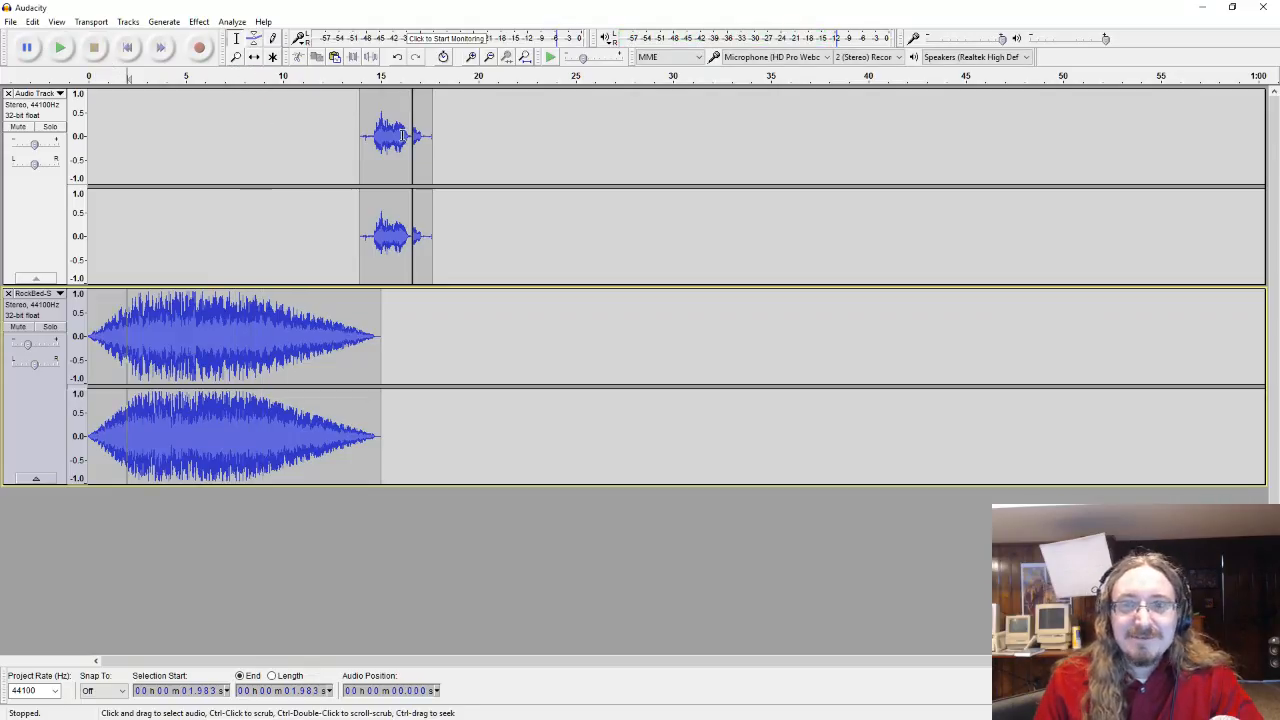
Step: Place the cursor at about 13.54 seconds, just before the voice clips, and raise the music track's gain
drag(400, 133, 369, 138)
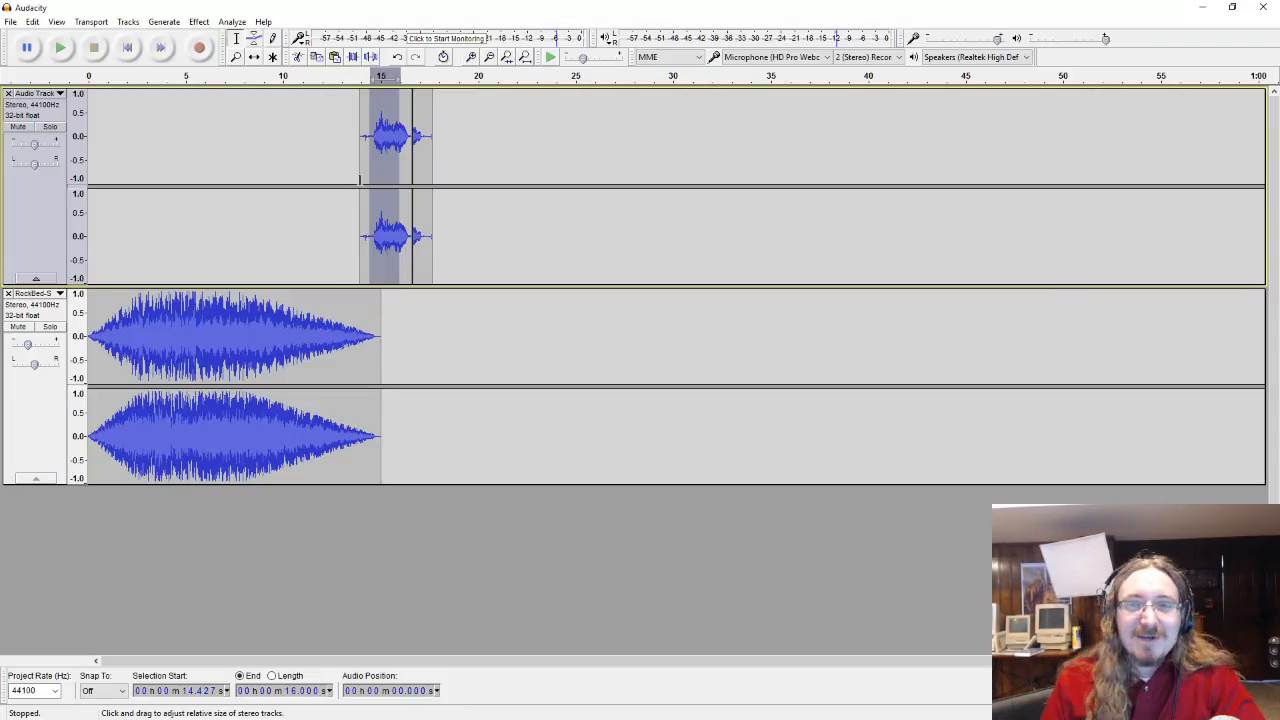
click(352, 140)
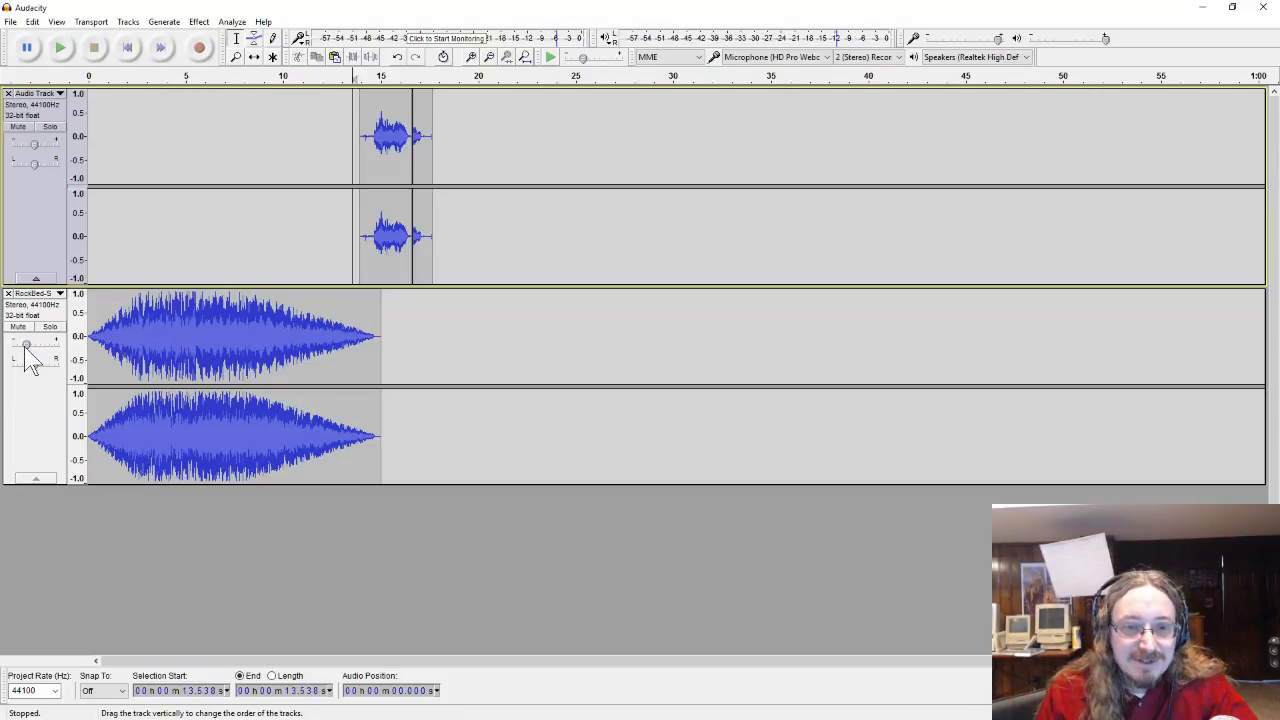
drag(25, 347, 35, 347)
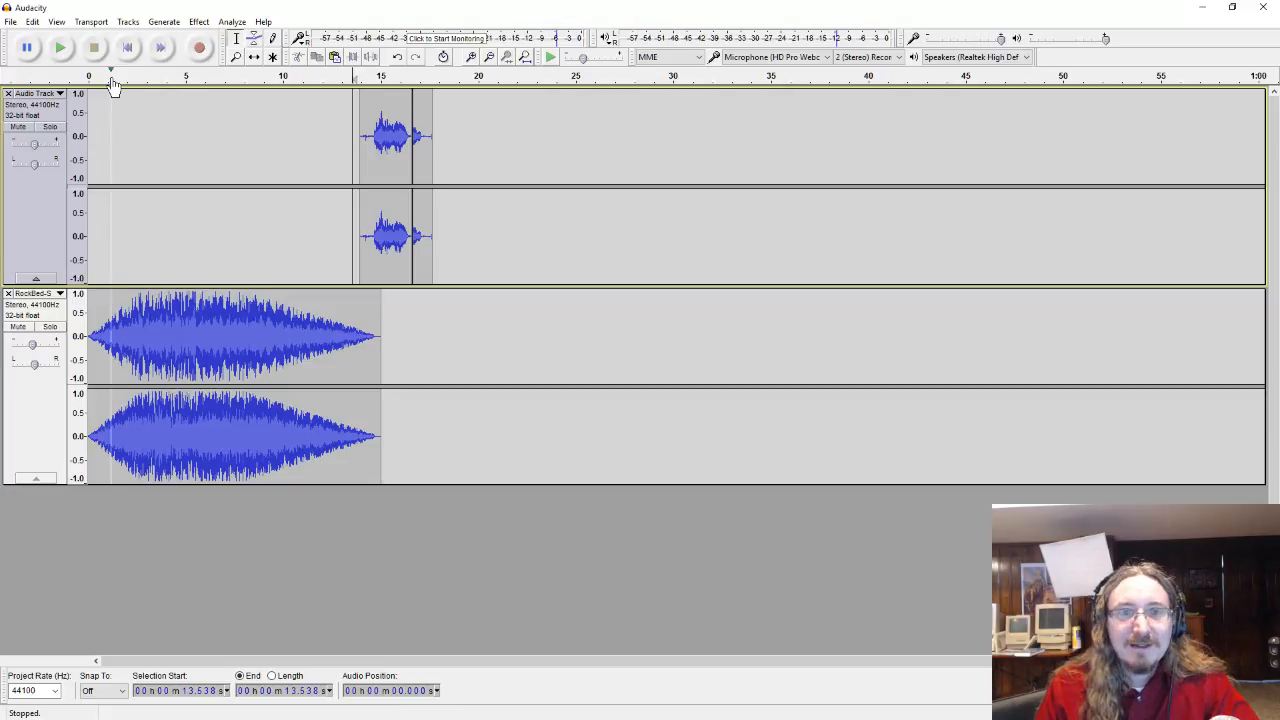
Step: Try setting up an audio export in the MP3 Files format and cancel it
click(11, 22)
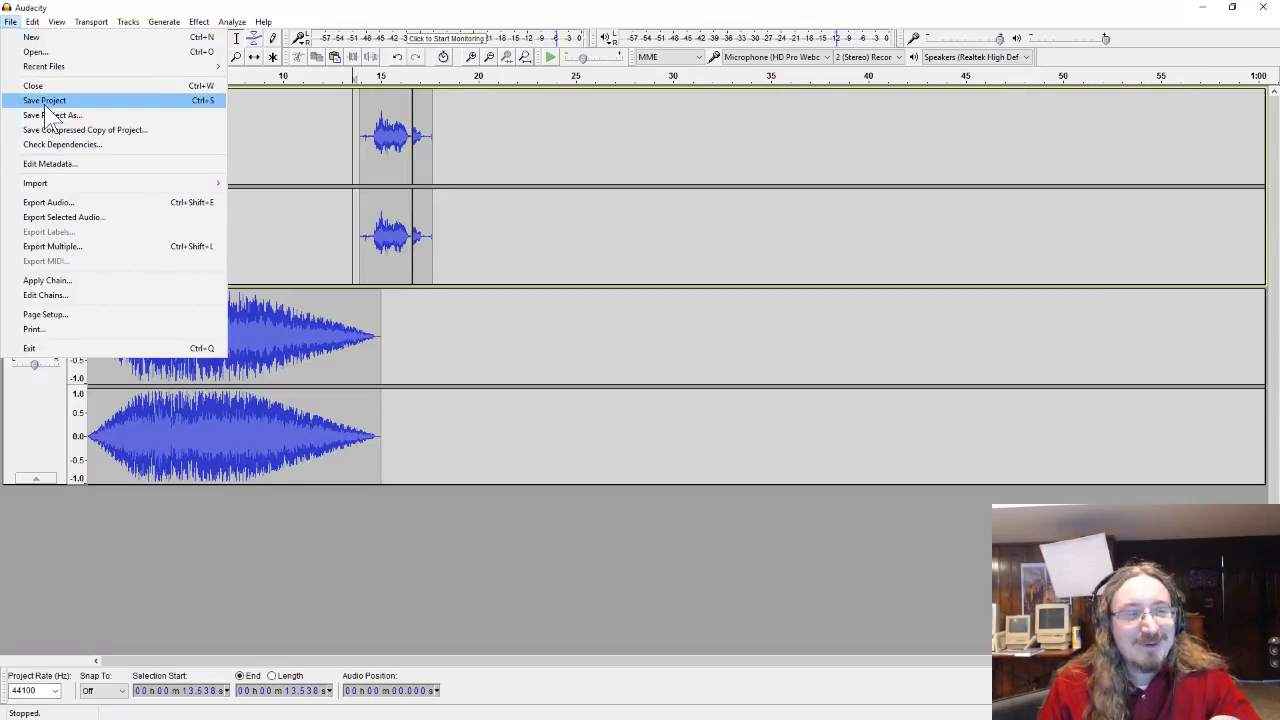
click(120, 204)
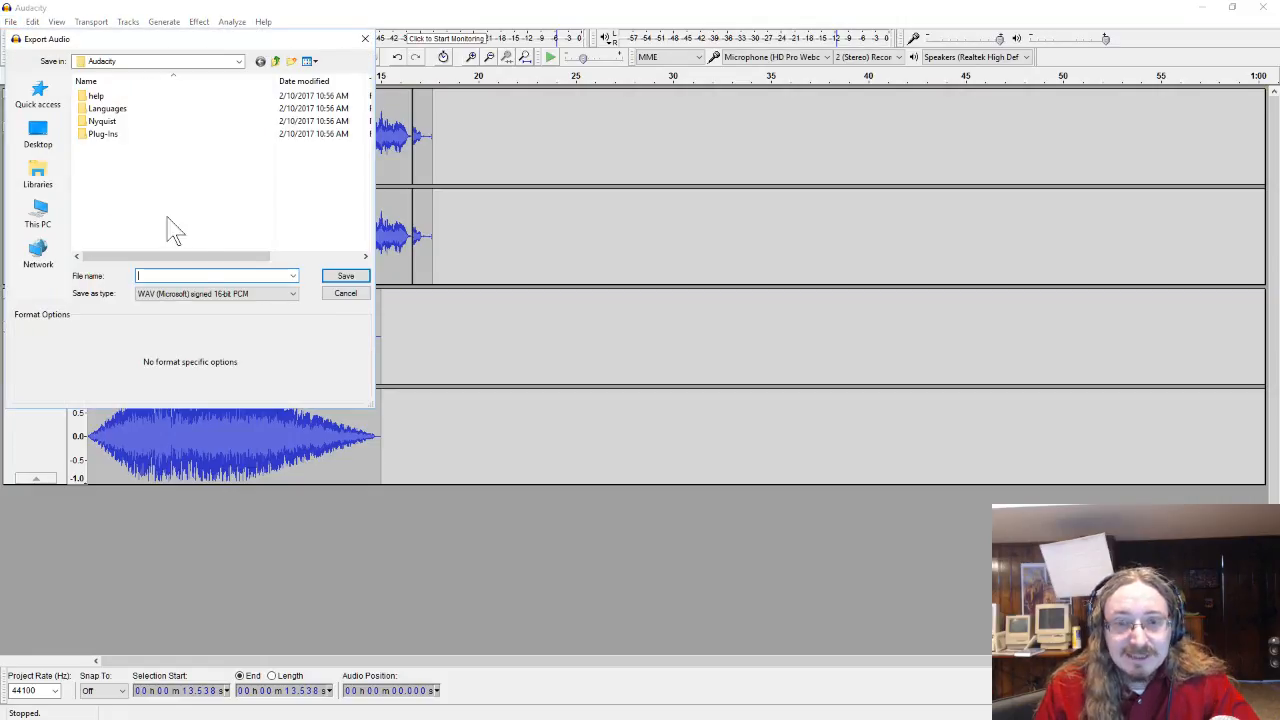
click(289, 296)
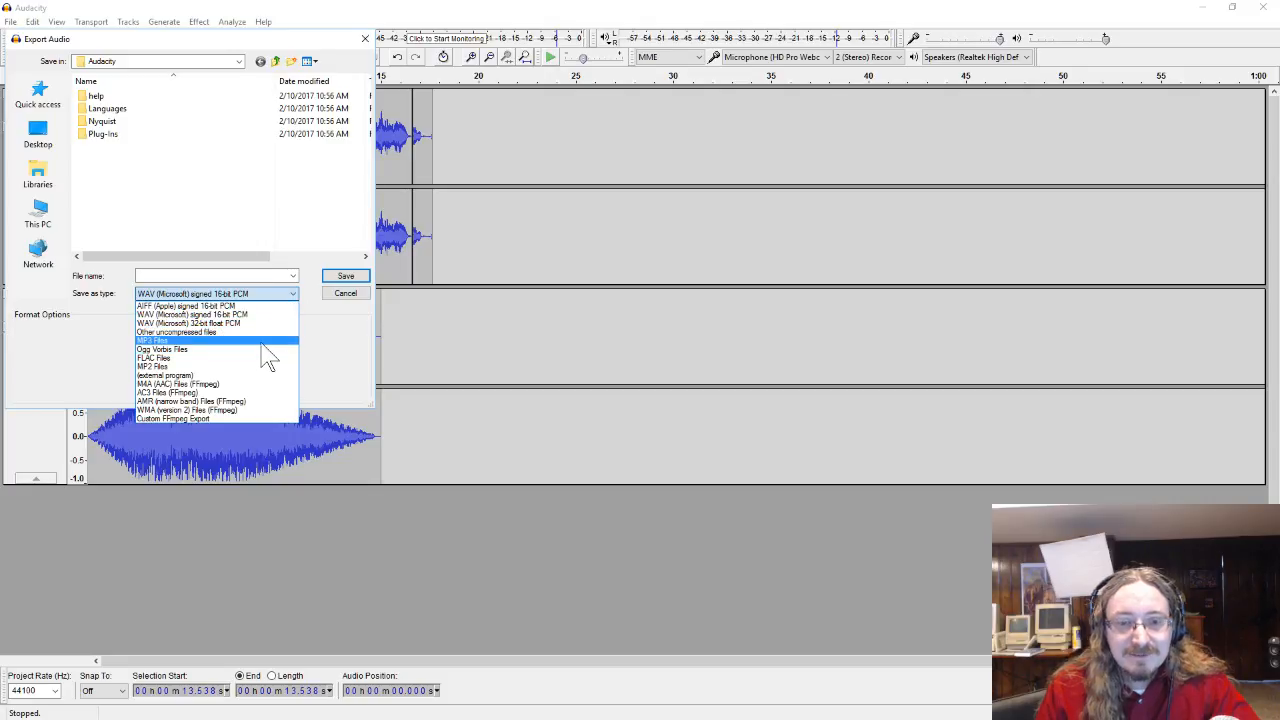
click(264, 341)
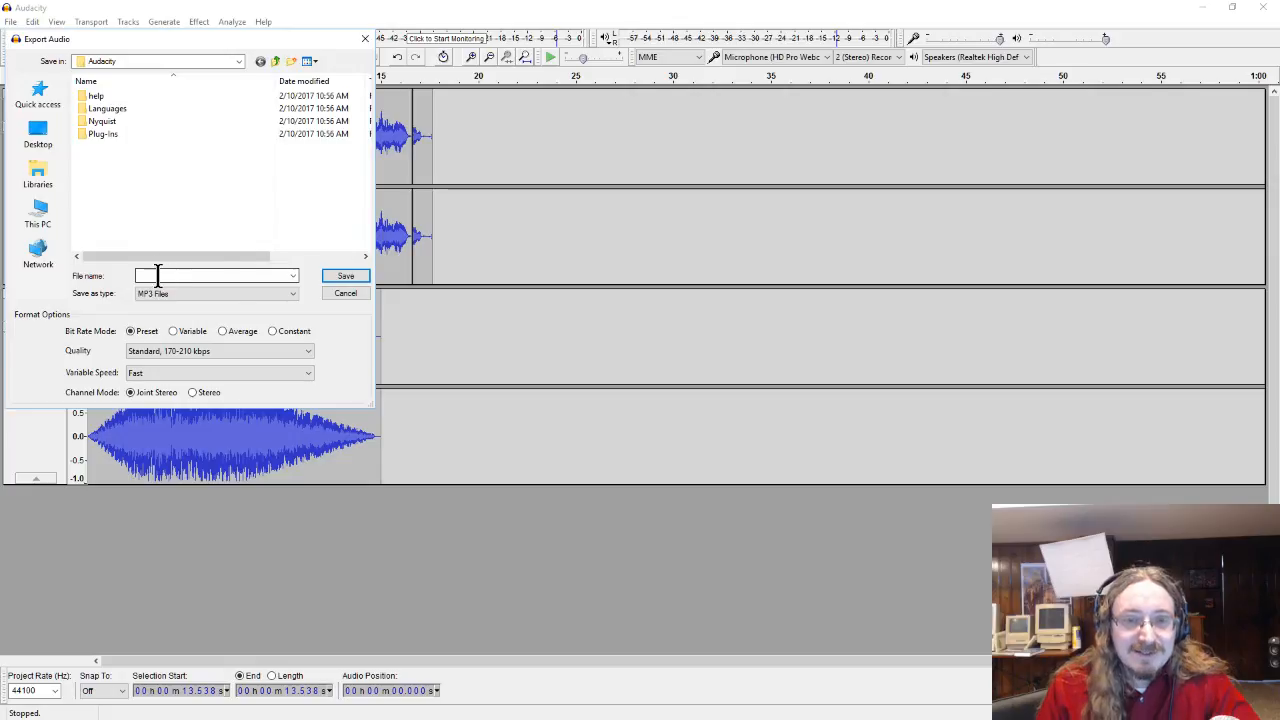
click(345, 294)
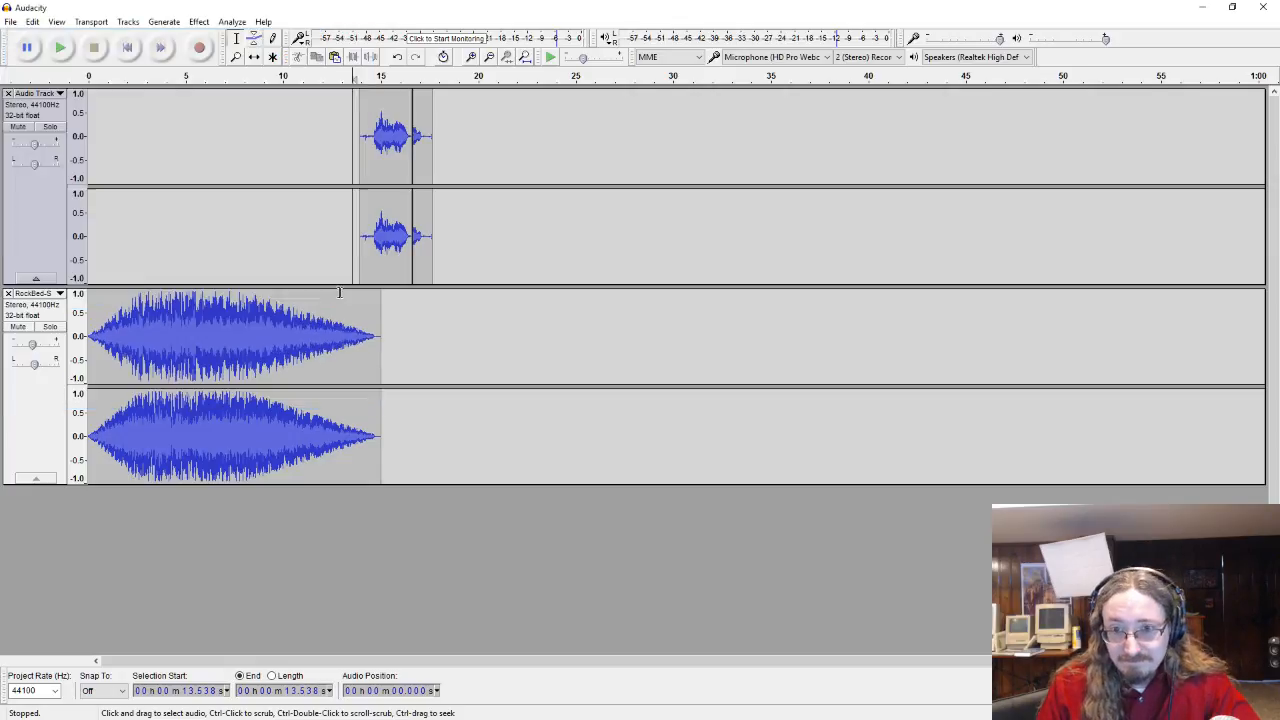
Step: Examine the file formats offered for exporting the audio and leave the export without saving
click(10, 21)
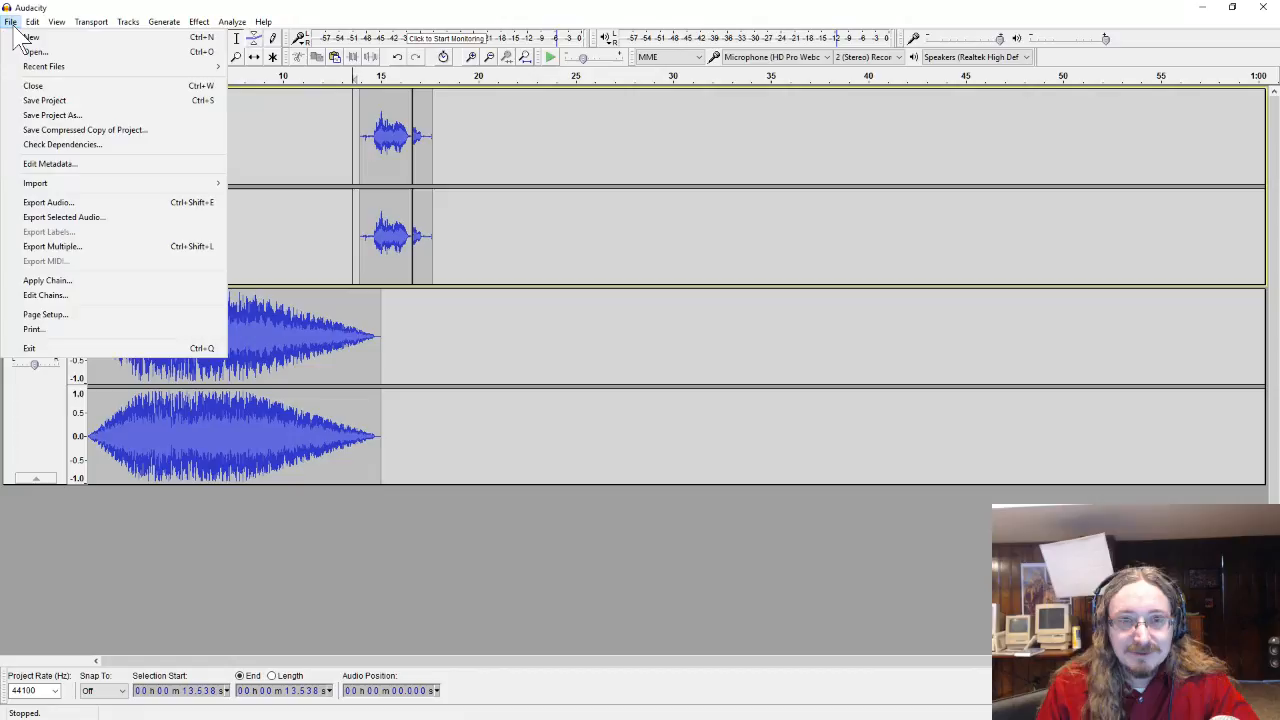
click(113, 202)
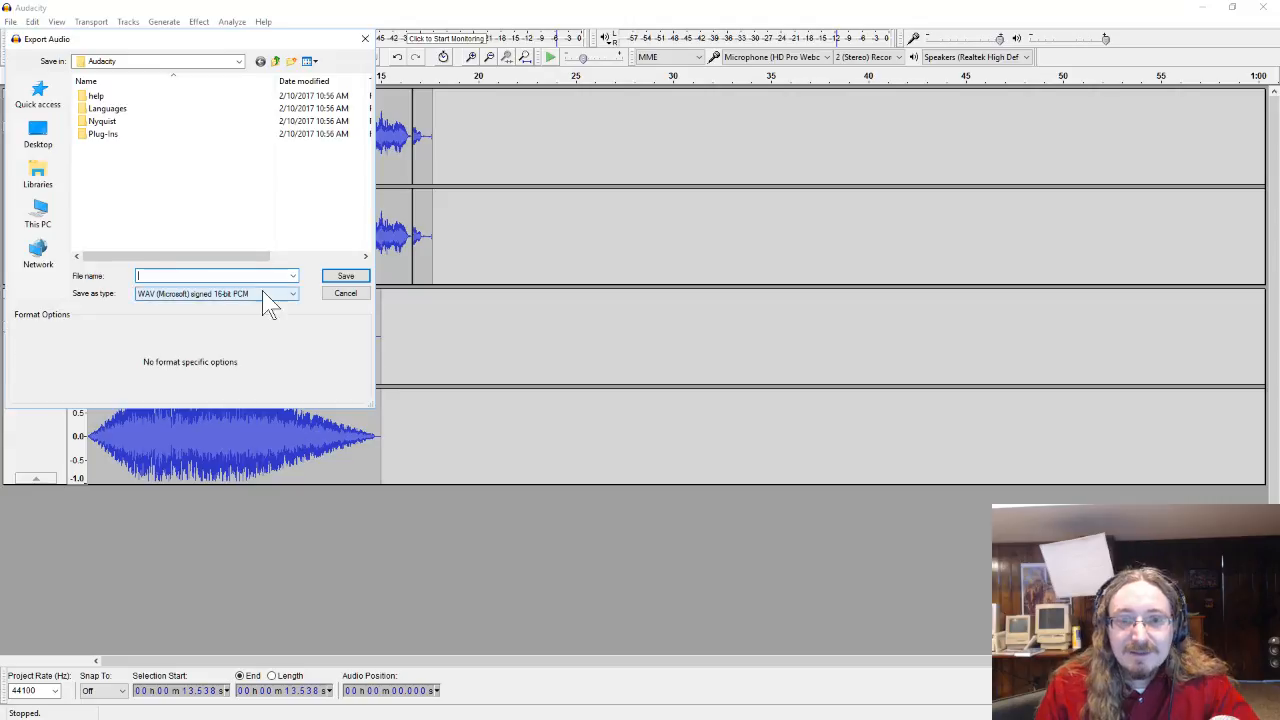
click(258, 294)
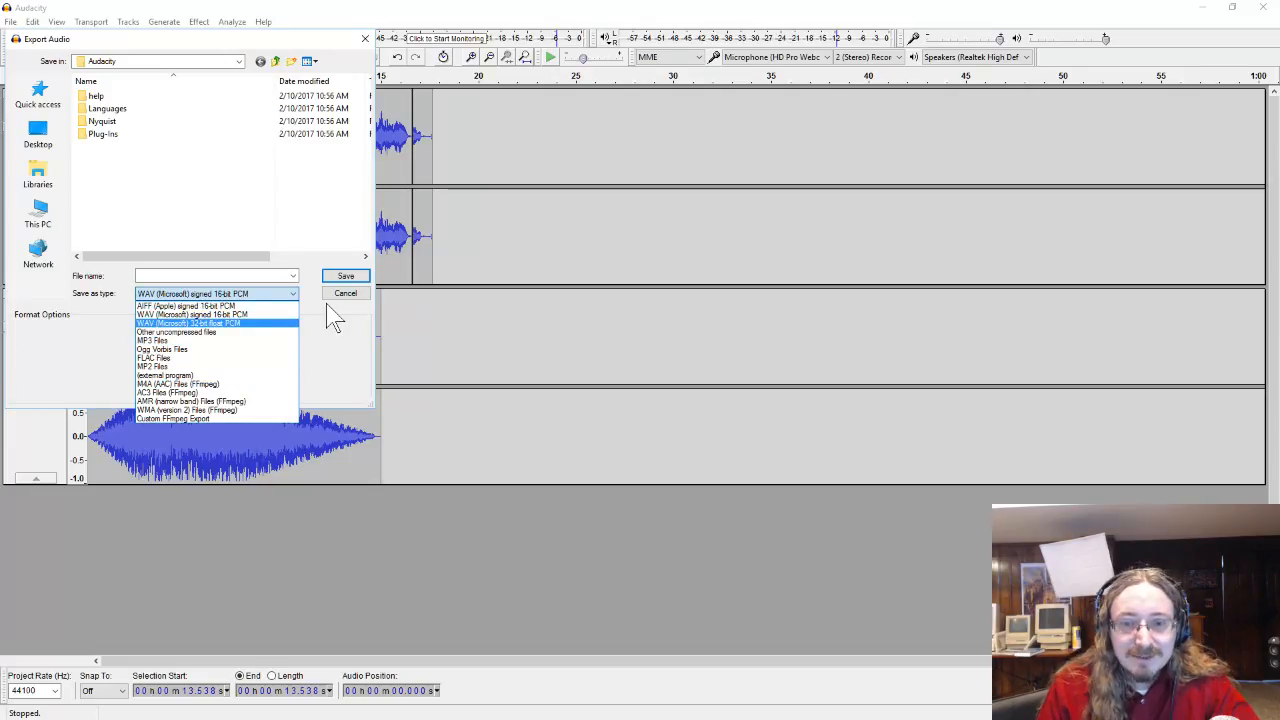
click(352, 304)
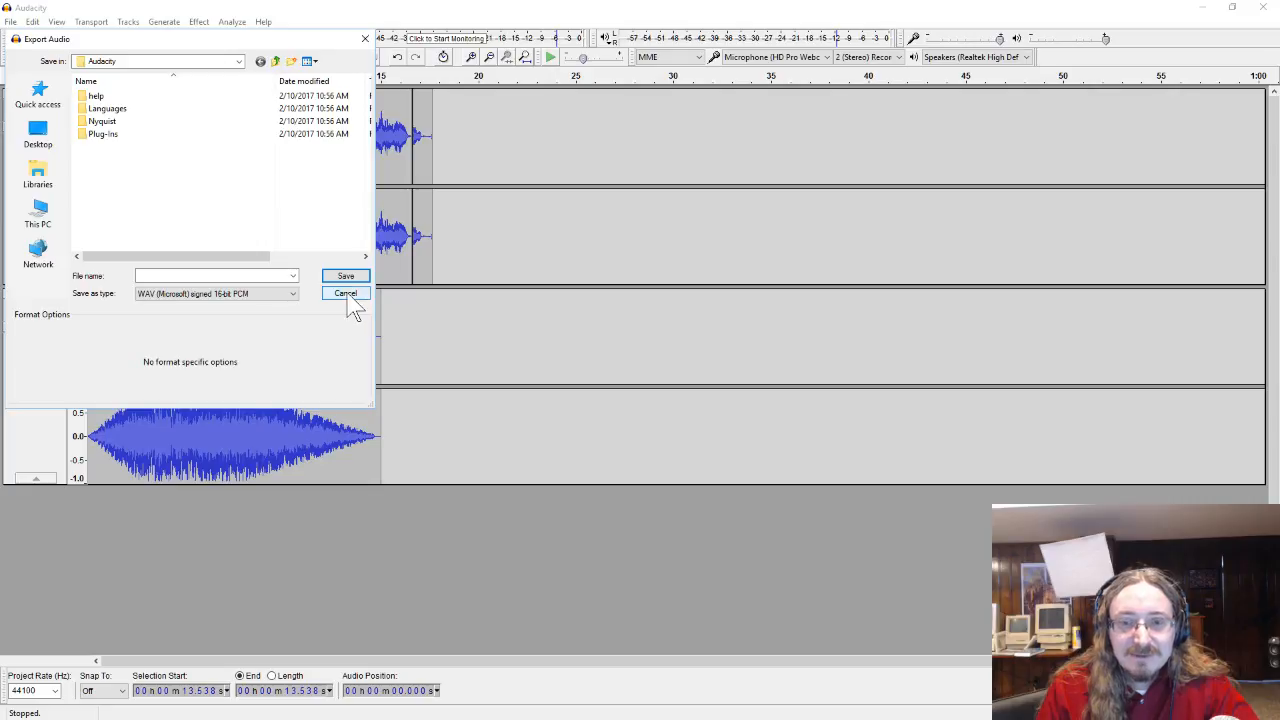
click(338, 296)
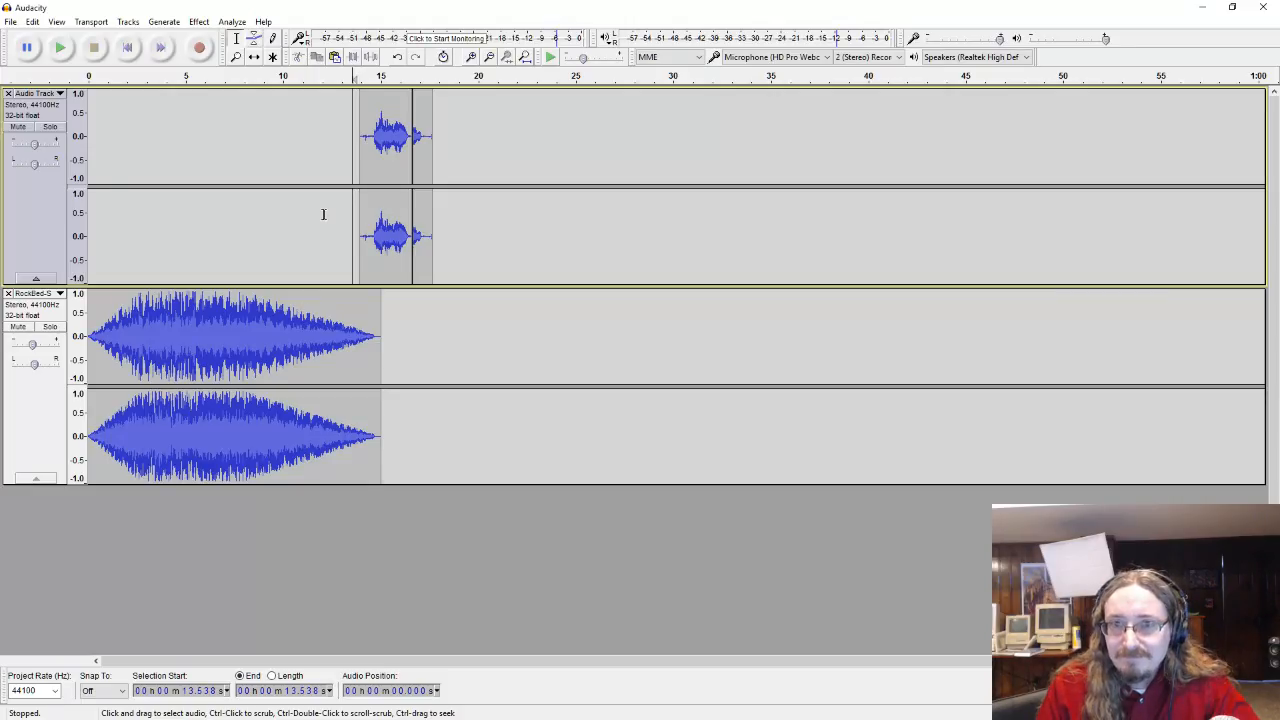
Step: Shift the first voice clip slightly earlier so it starts at about 13.81 seconds
click(254, 58)
mouse_move(381, 134)
mouse_down()
mouse_move(309, 134)
mouse_move(483, 134)
mouse_move(257, 134)
mouse_move(375, 134)
mouse_up()
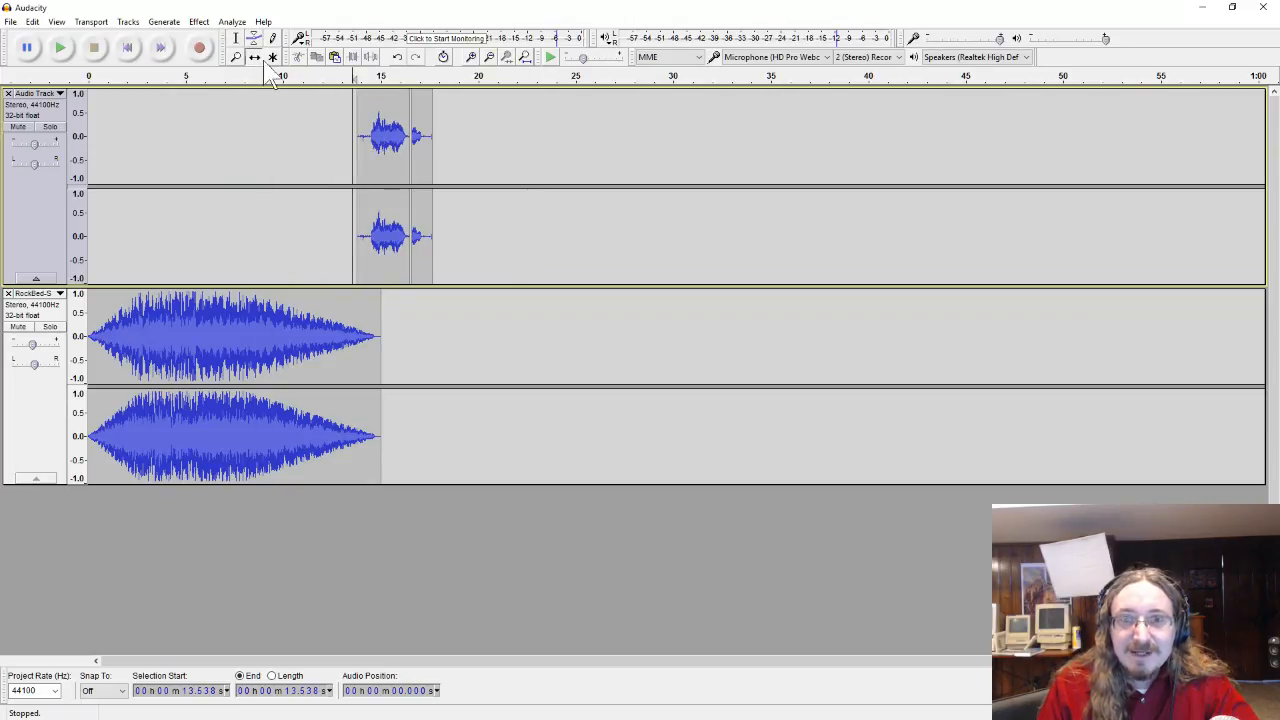
Step: Select the music from about 4.82 to 10.63 seconds and look over the available effects without applying any
click(236, 39)
drag(296, 320, 182, 318)
click(199, 22)
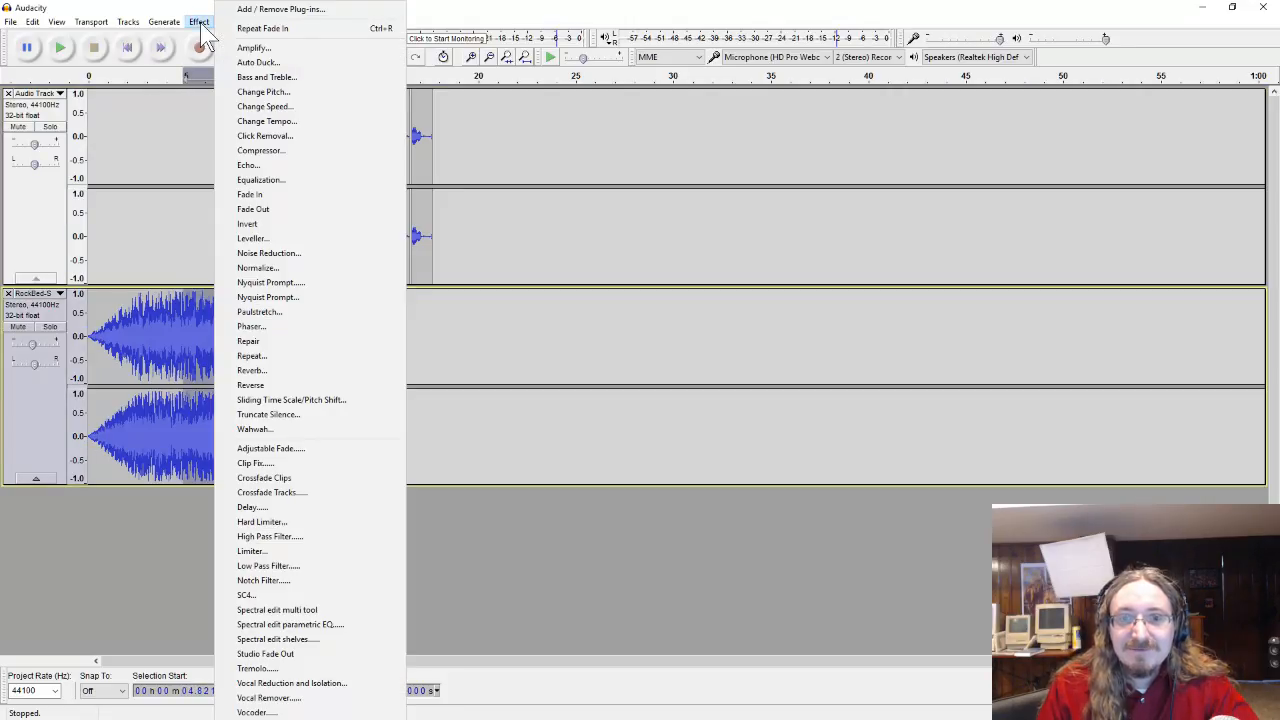
click(201, 24)
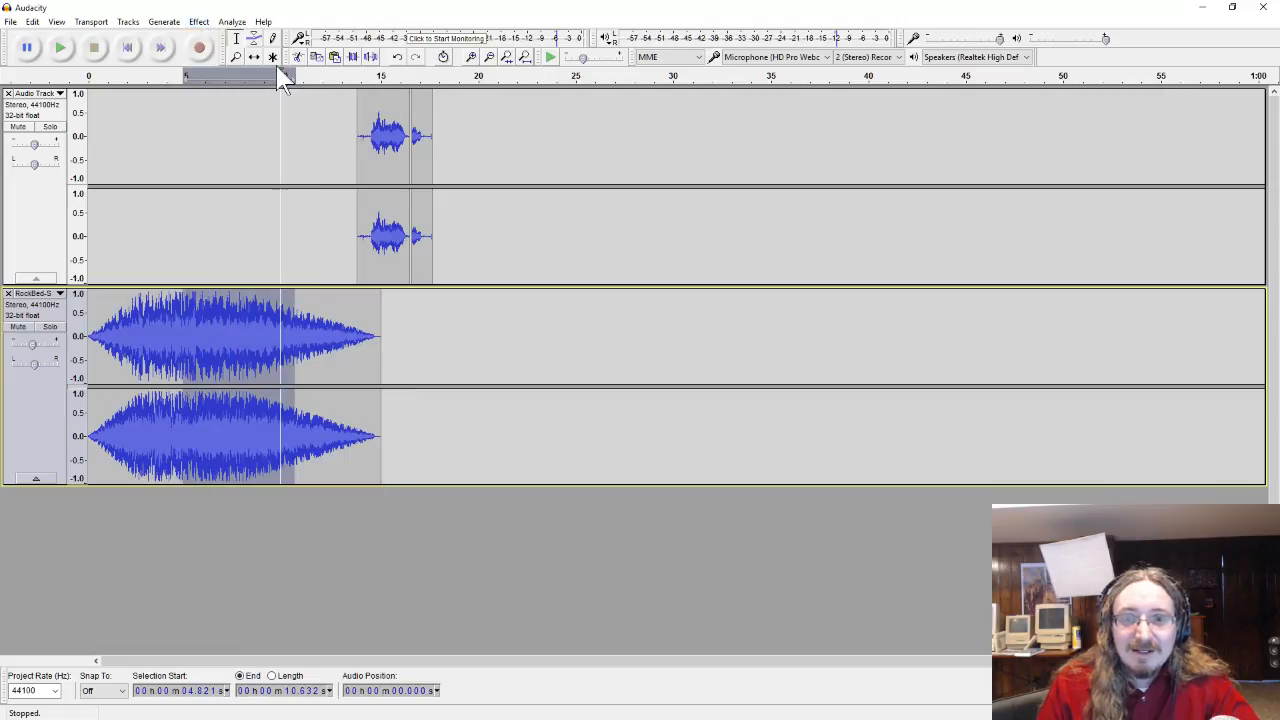
Step: Select the first voice clip and examine the Compressor effect's settings and factory presets without applying it
double_click(384, 140)
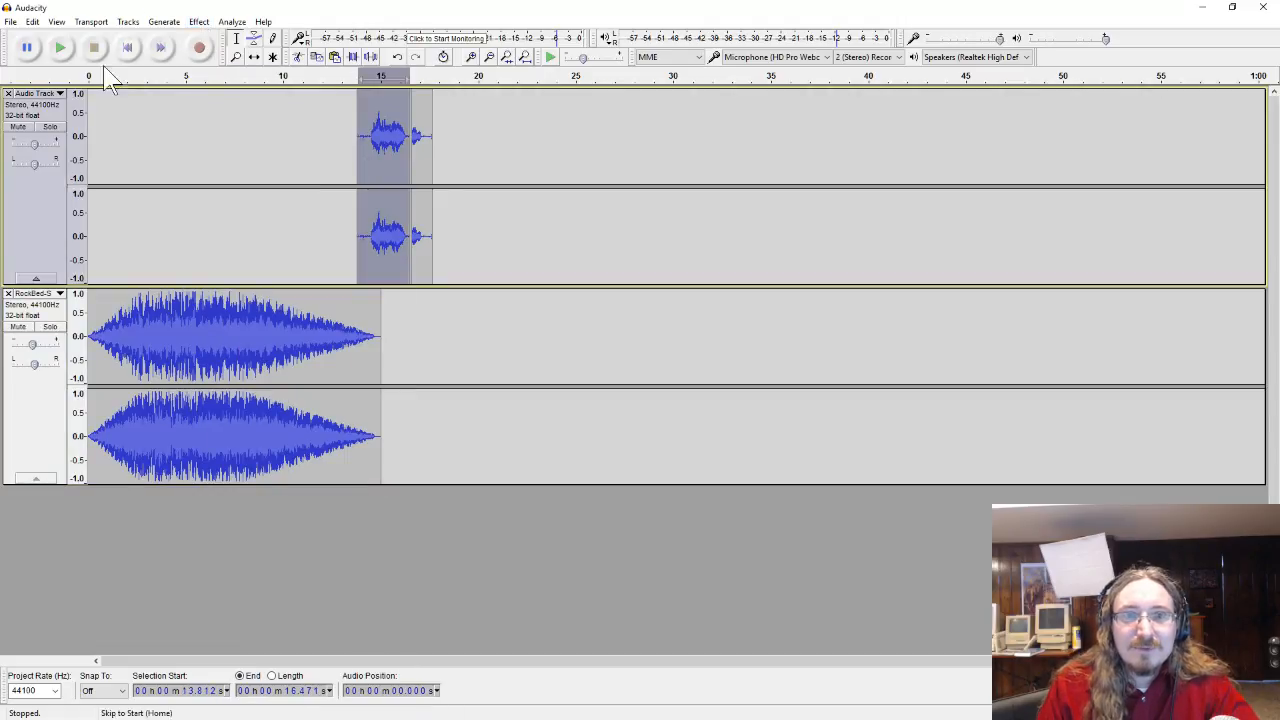
click(199, 22)
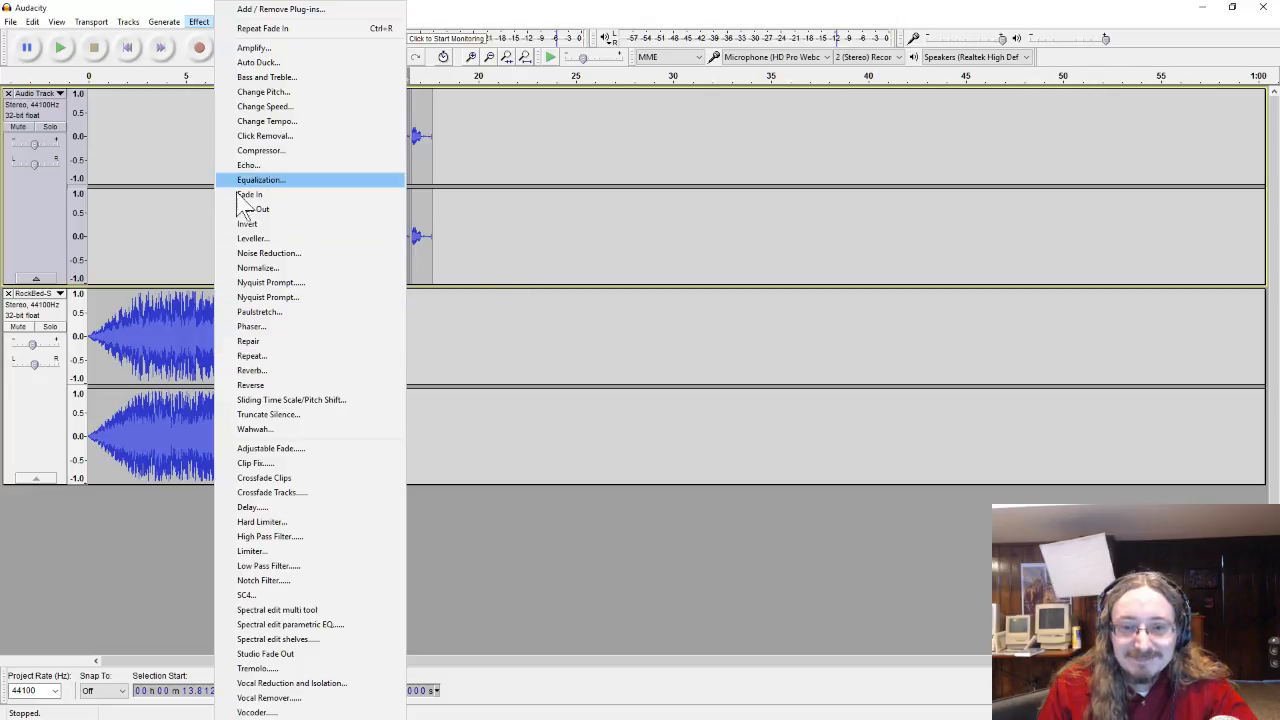
click(301, 151)
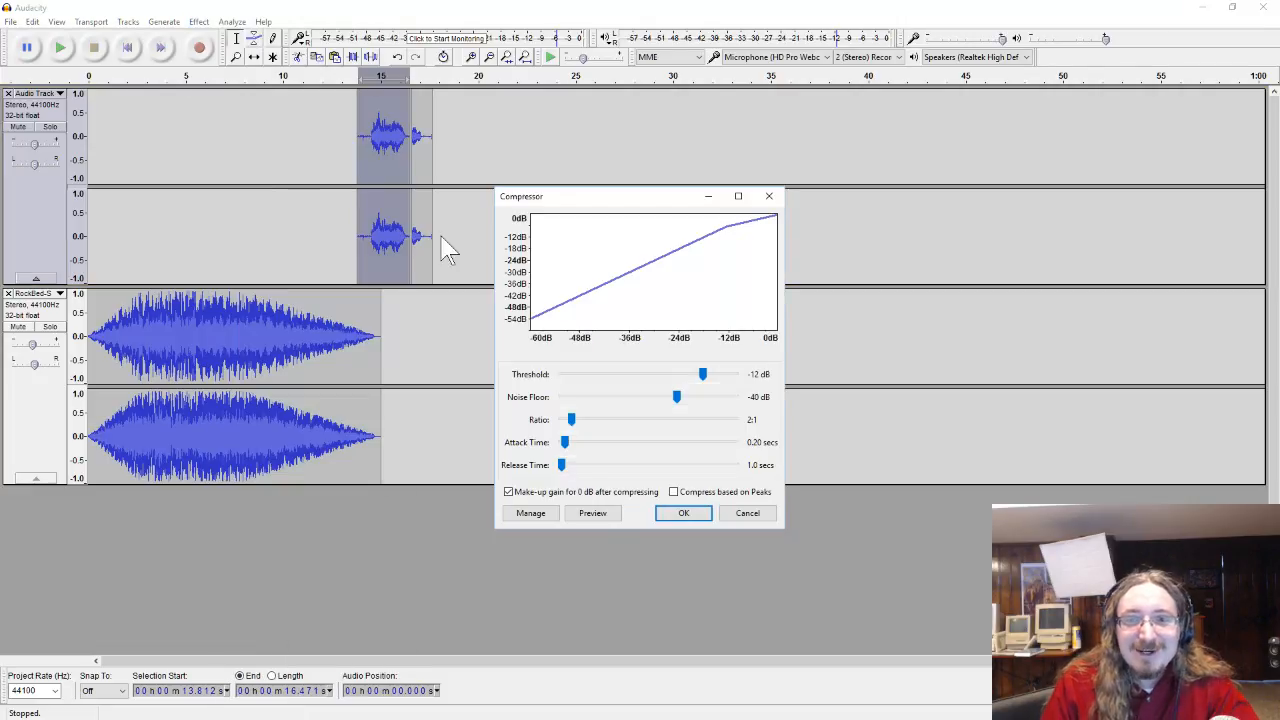
click(536, 515)
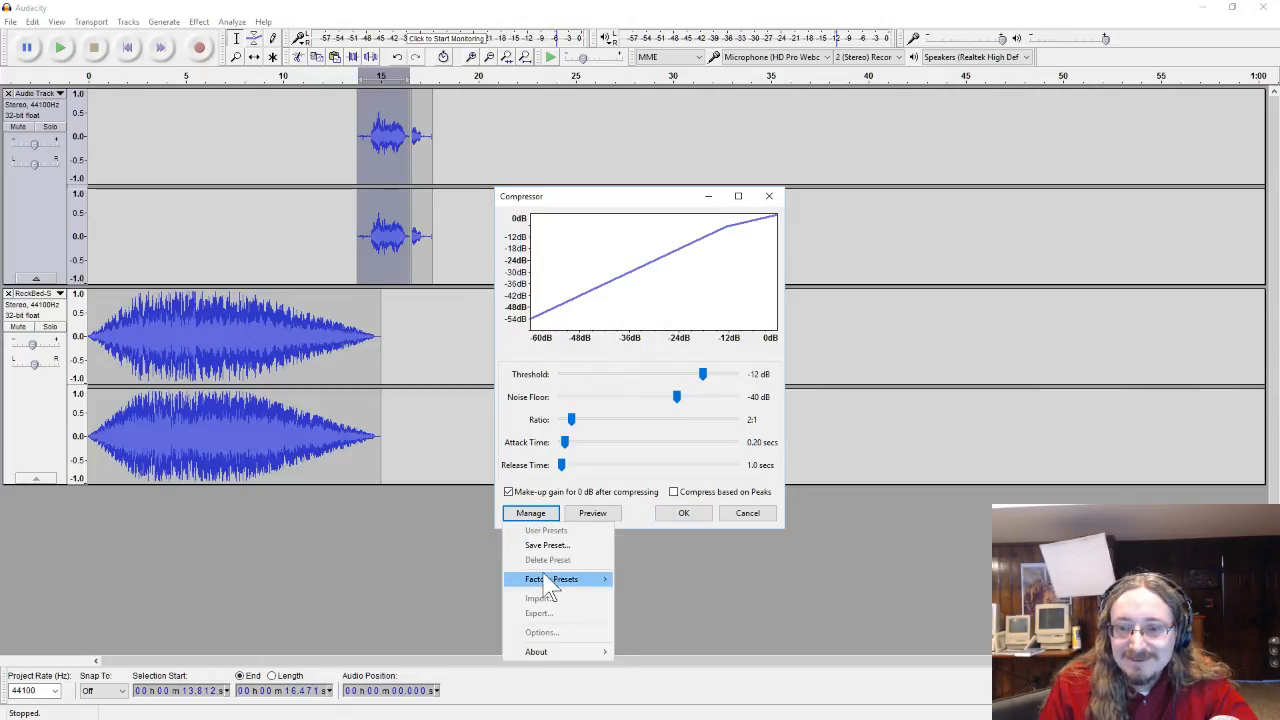
mouse_move(548, 581)
click(648, 590)
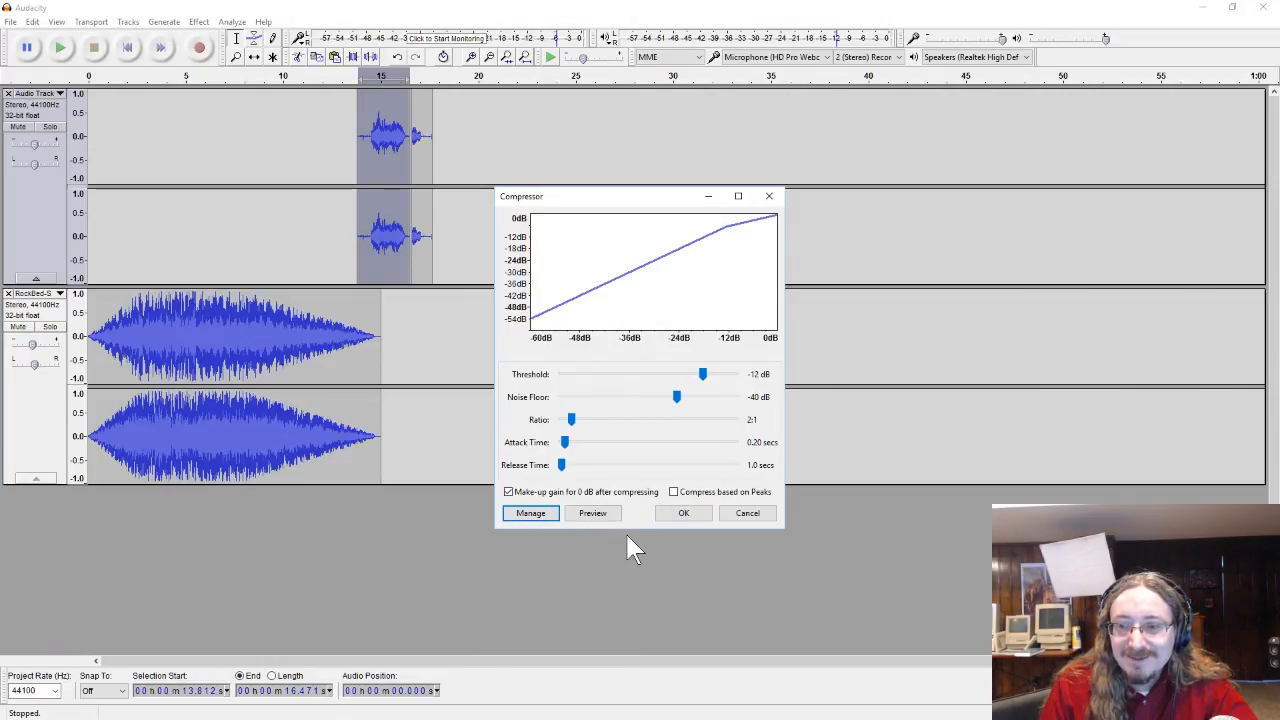
click(748, 514)
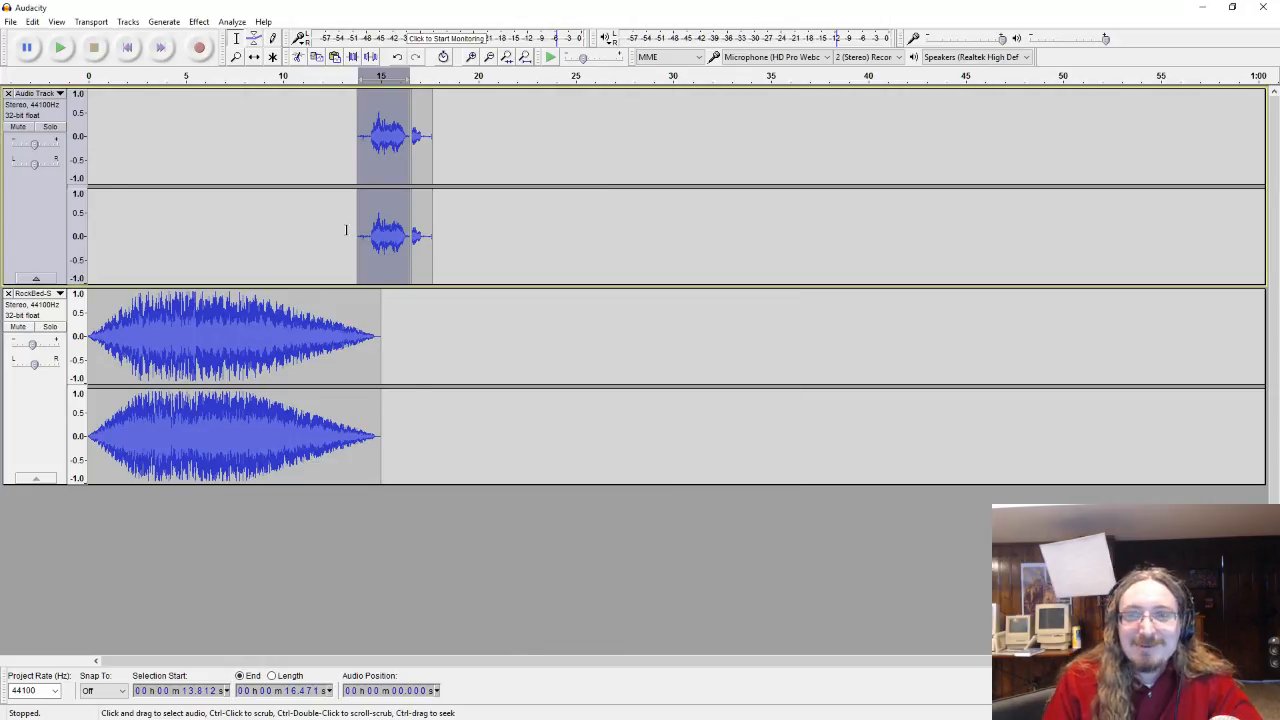
Step: Examine the Bass and Treble effect's settings for the selected voice clip and close it without applying
click(199, 21)
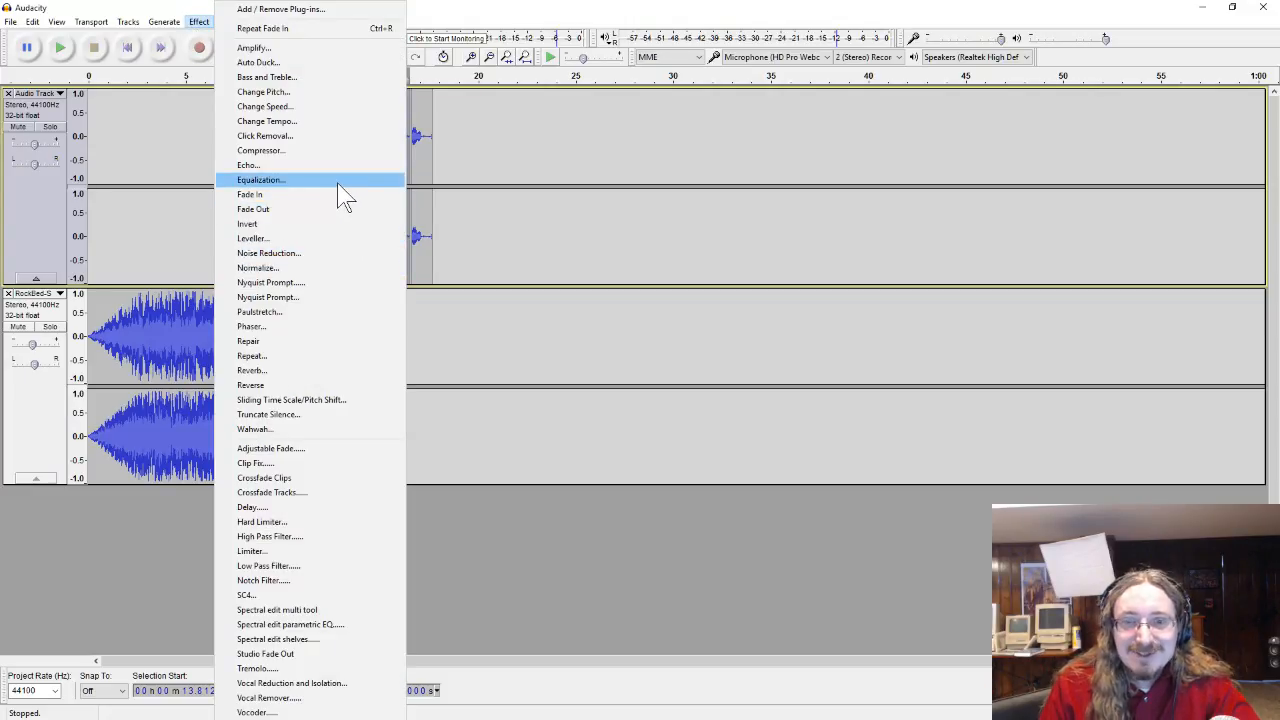
click(311, 77)
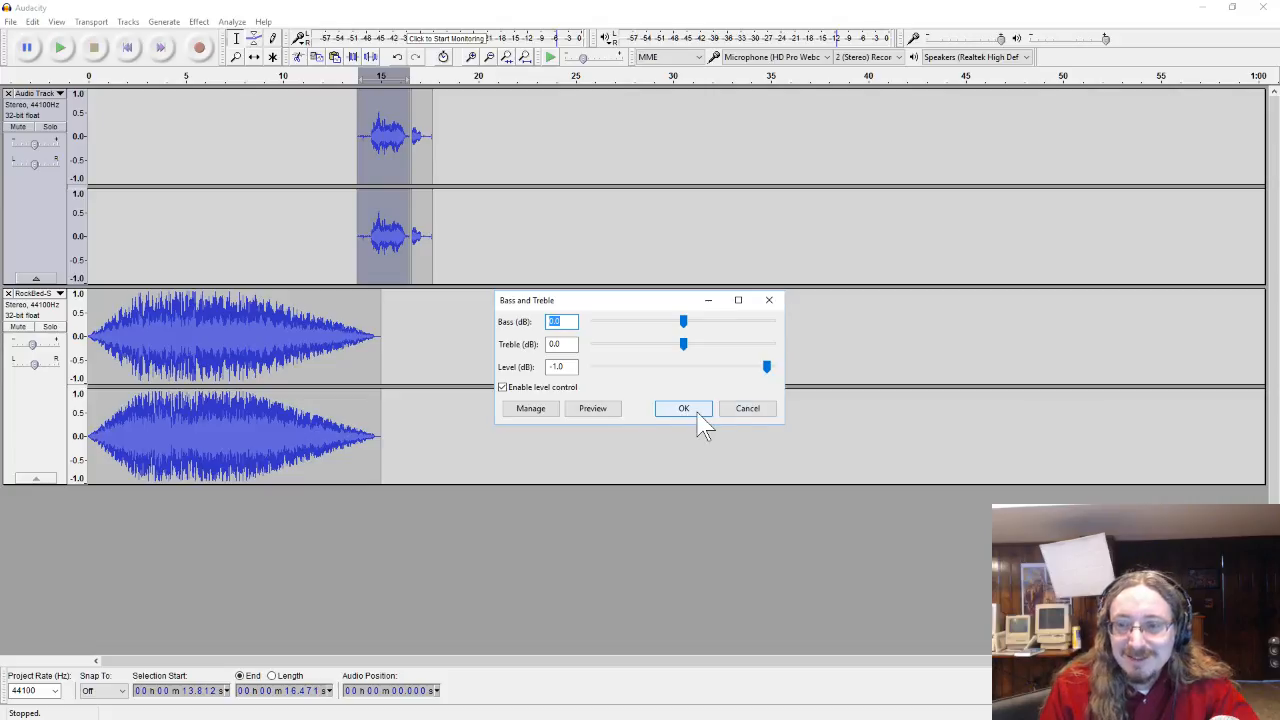
click(757, 410)
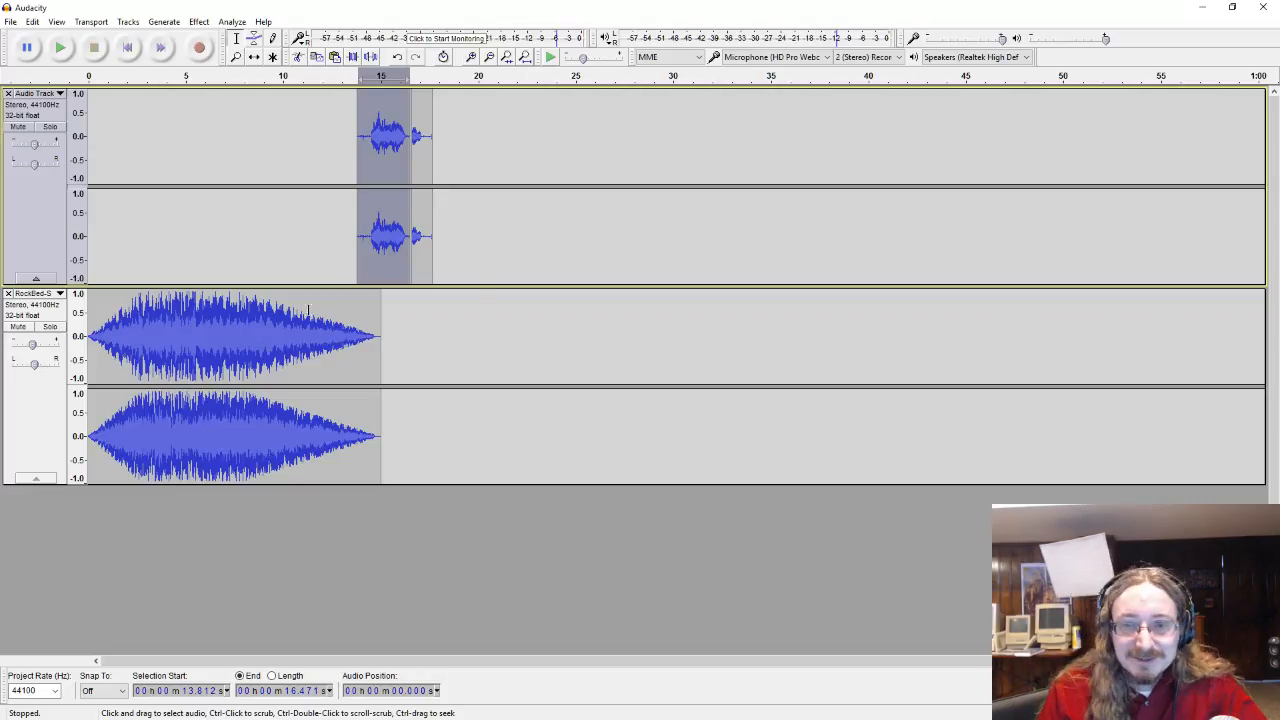
Step: Place the cursor at about 7.35 seconds in the music track and look over the available help resources
click(232, 321)
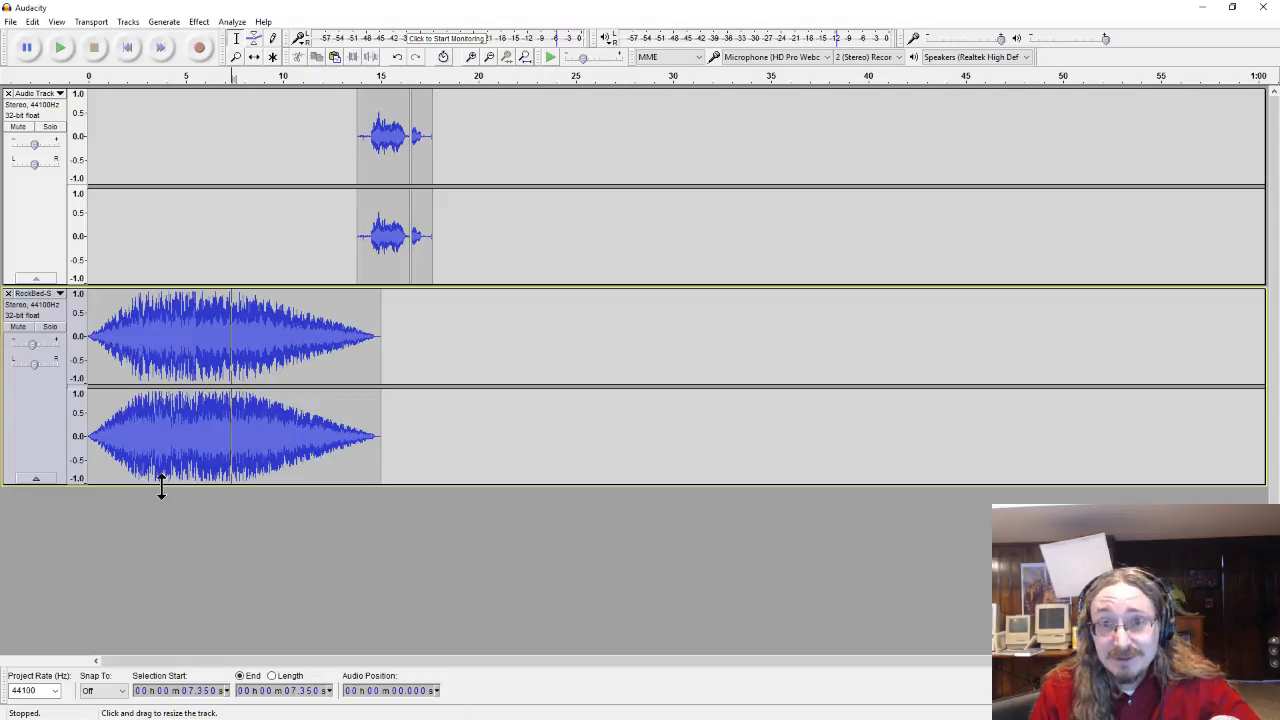
click(263, 22)
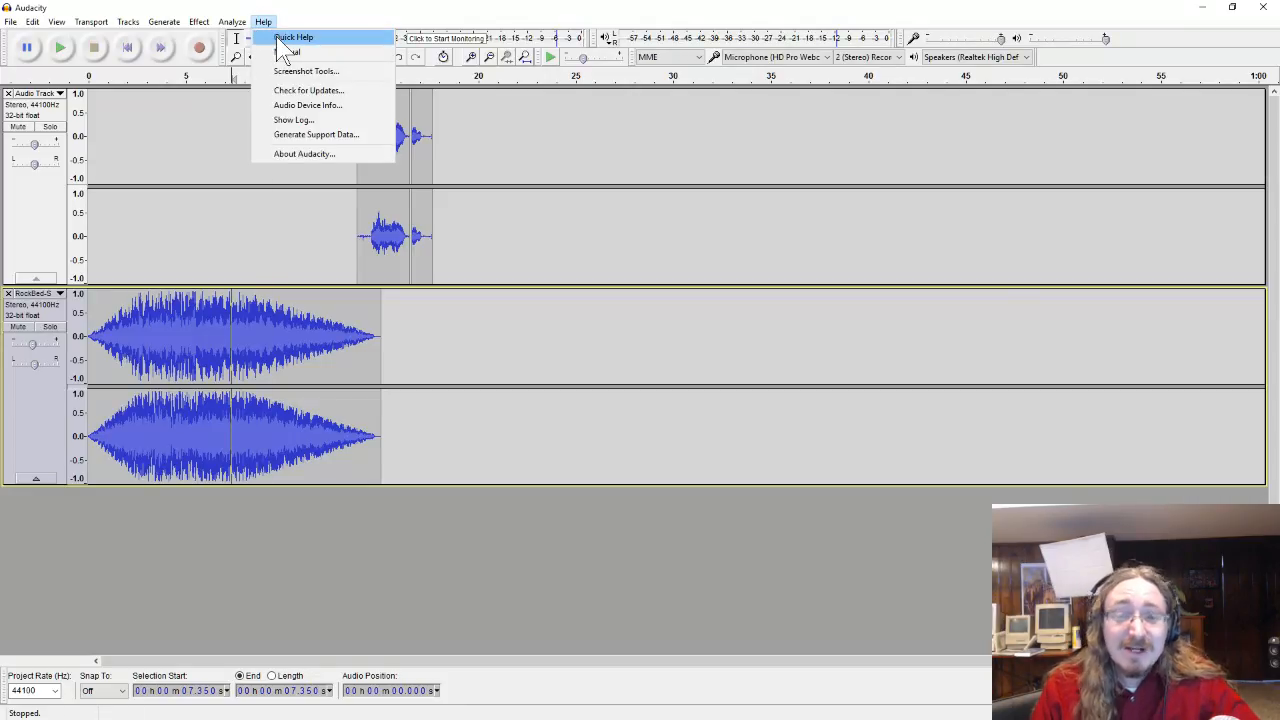